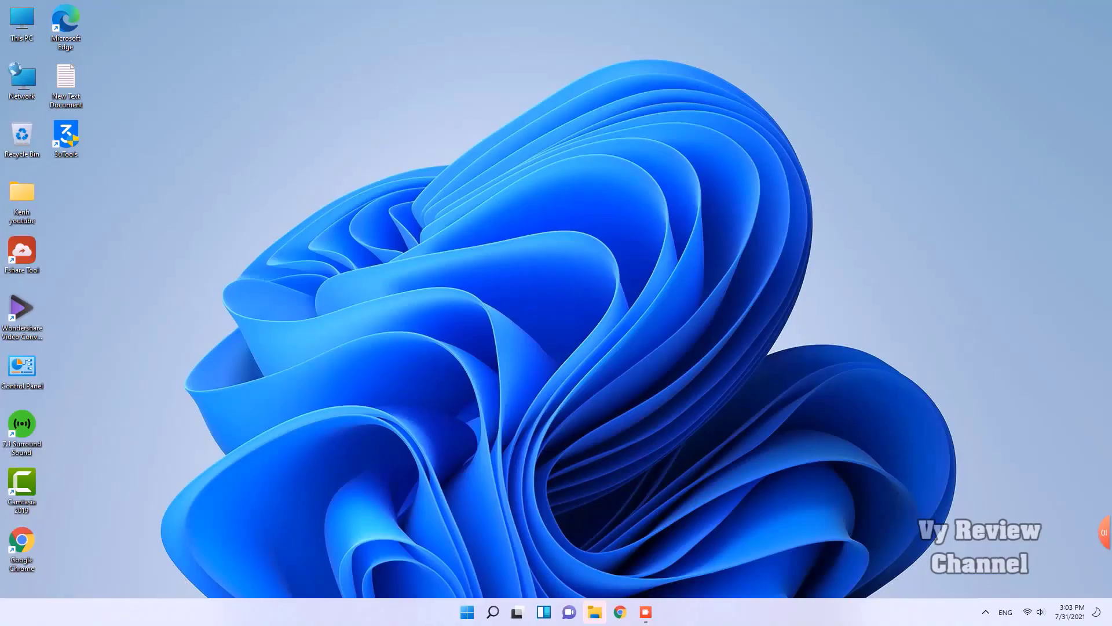
Run winver to check the installed Windows version, move the About Windows dialog toward the desktop's centre and close it.
key("super+r")
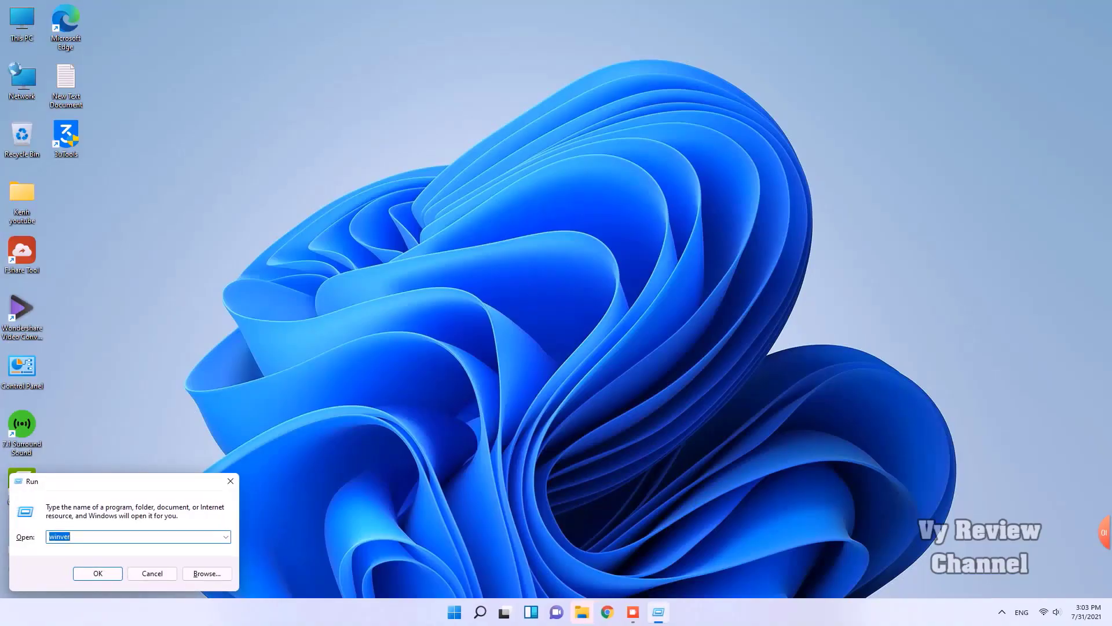
key("Return")
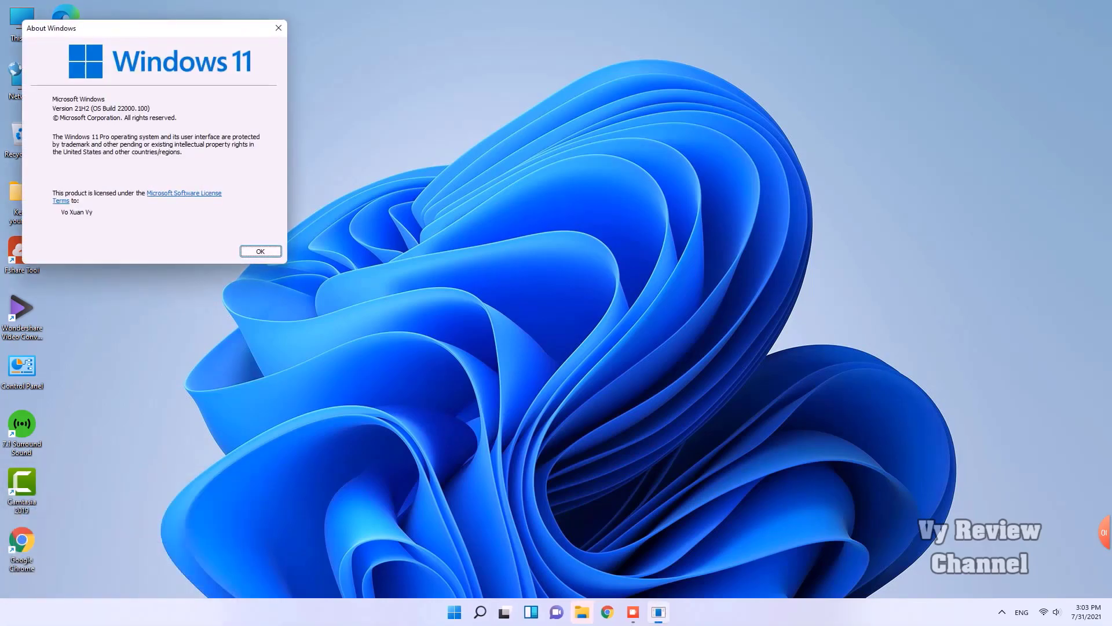
left_click_drag(151, 28, 527, 144)
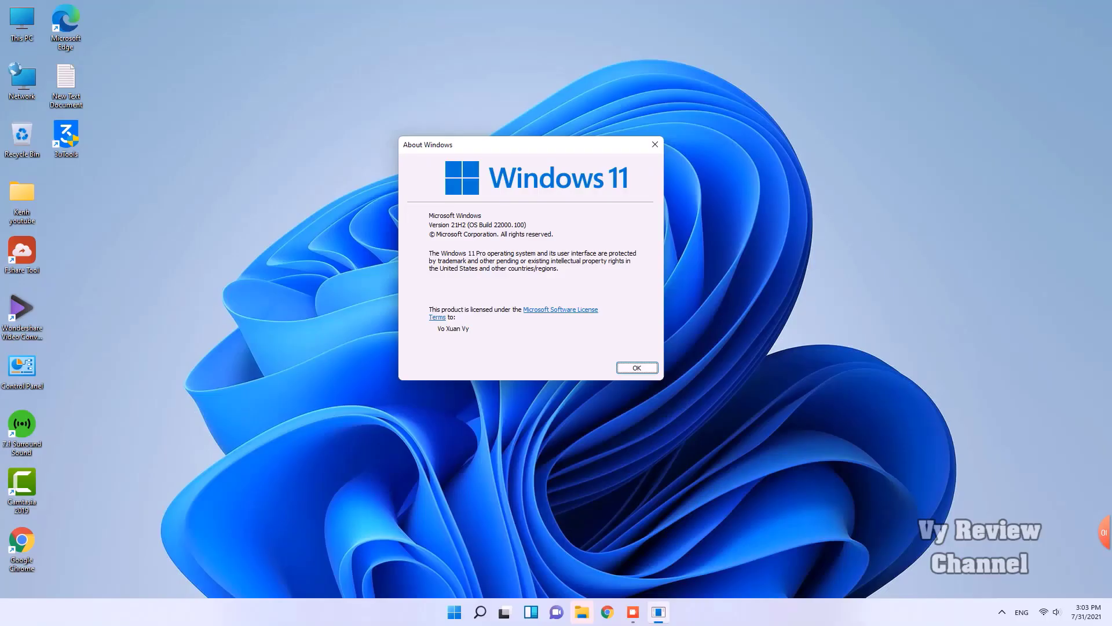
key("Return")
Set the Windows Insider Program channel to Beta Channel (Recommended) in Settings and check Windows Update for new updates.
key("super")
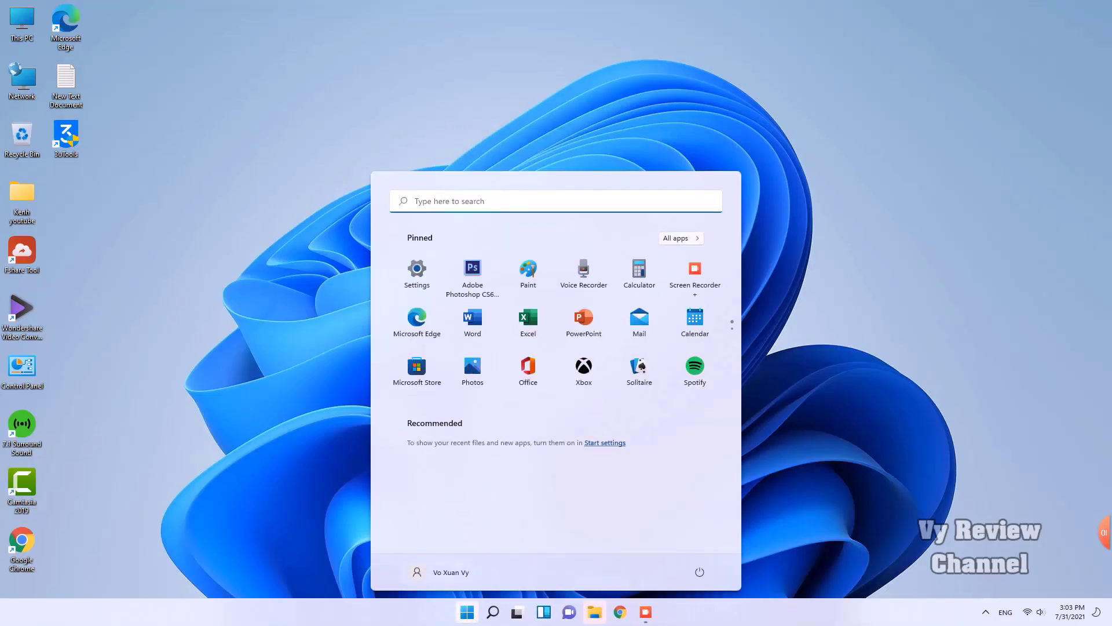
left_click(417, 274)
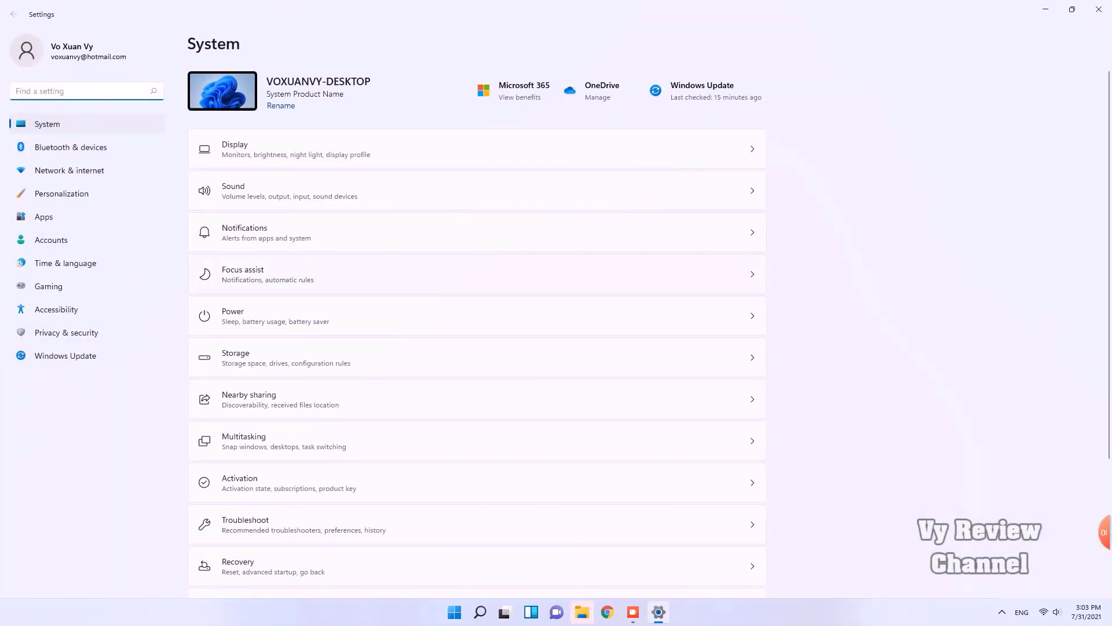
left_click(65, 356)
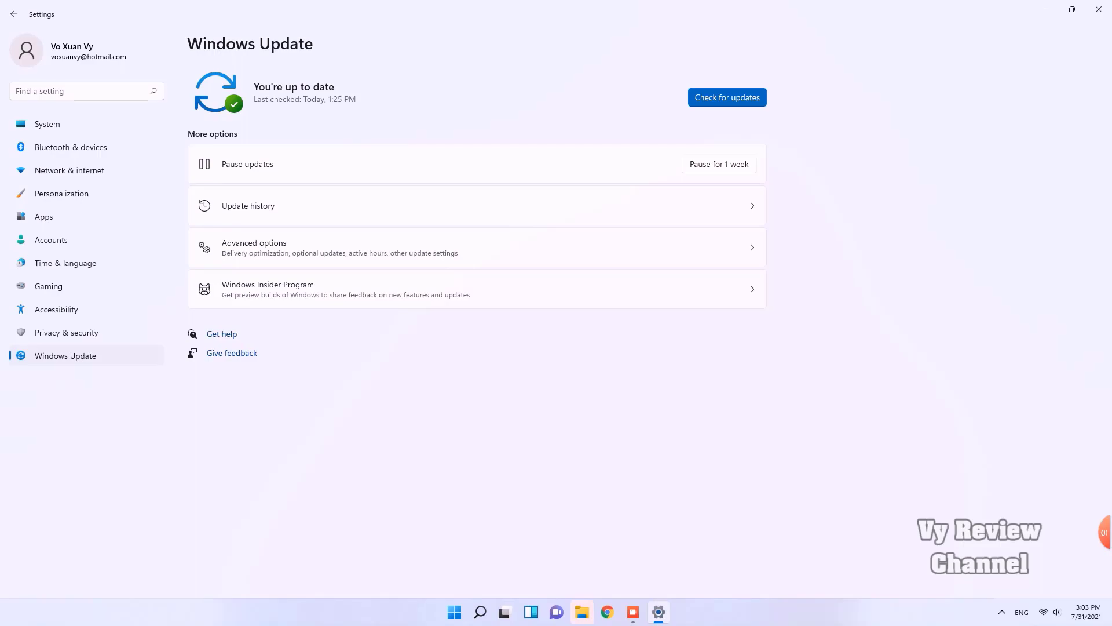
left_click(346, 289)
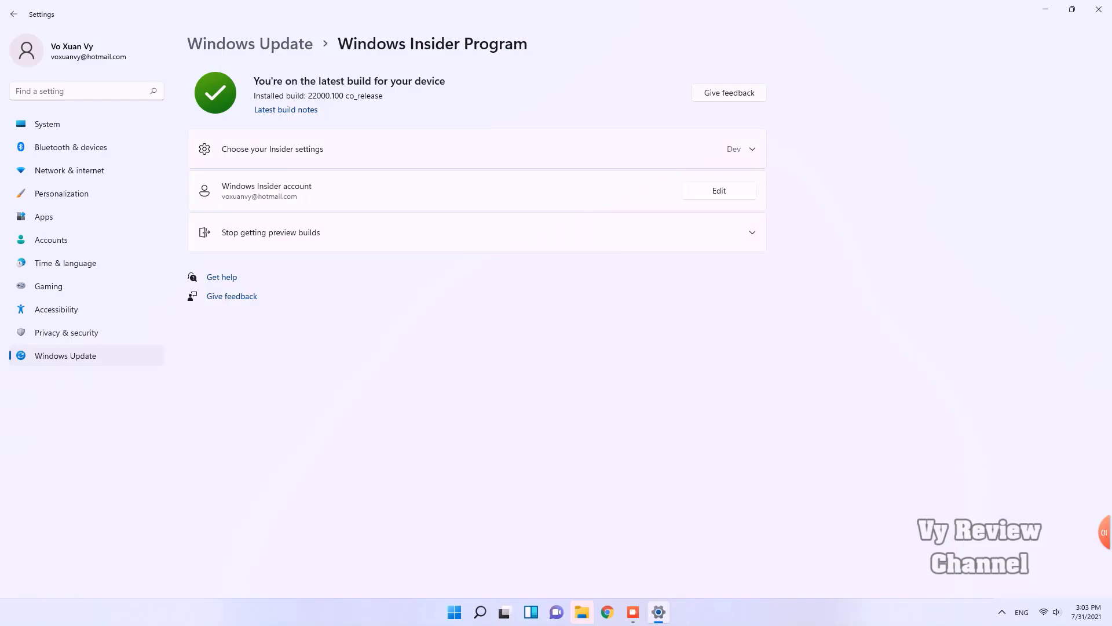
left_click(477, 149)
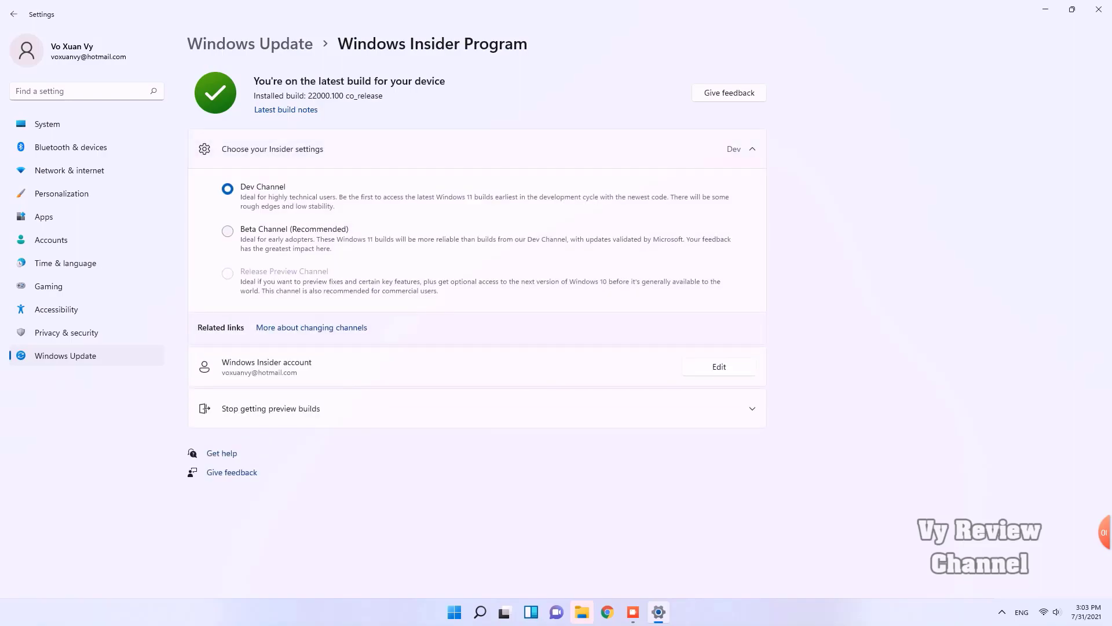
left_click(228, 231)
left_click(65, 355)
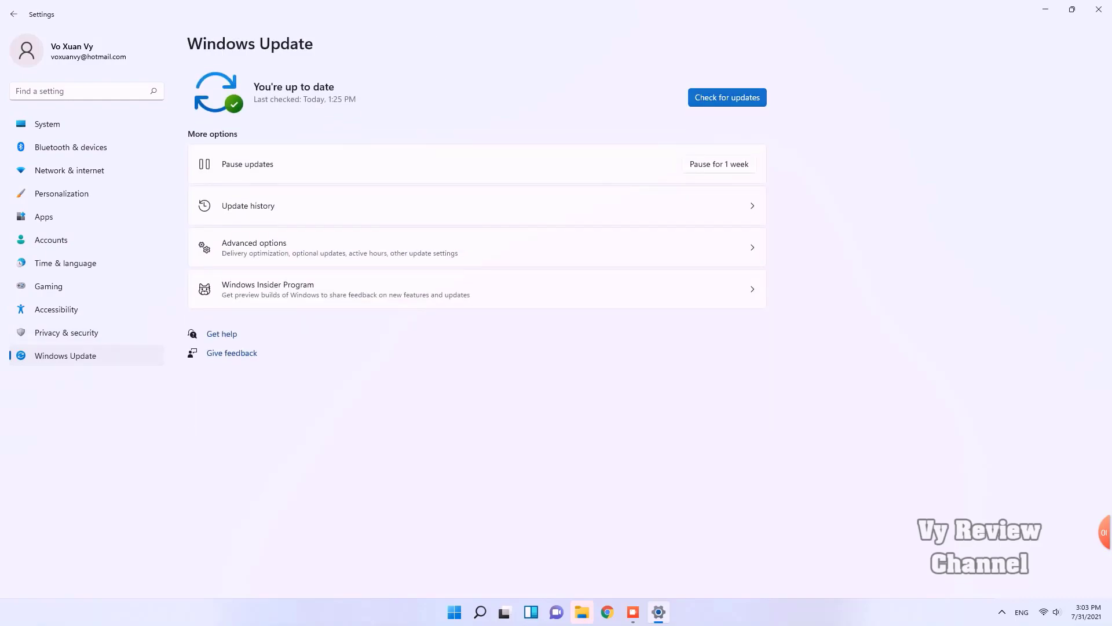
left_click(727, 98)
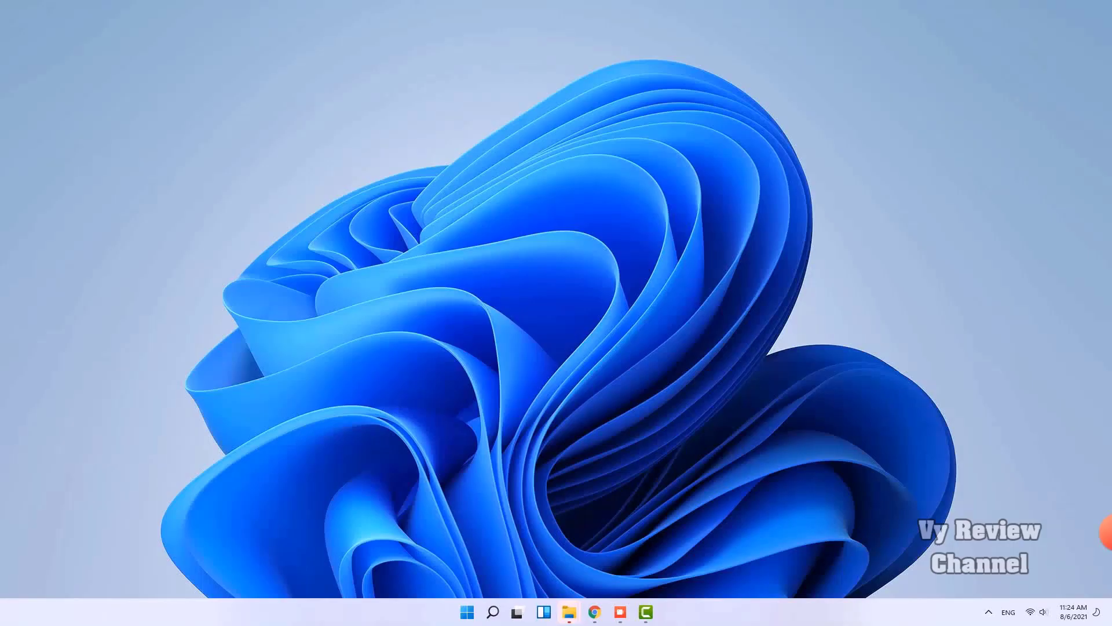
Run winver again to check the Windows version and build after the update.
key("super+r")
type("winver")
key("Return")
left_click_drag(155, 28, 493, 97)
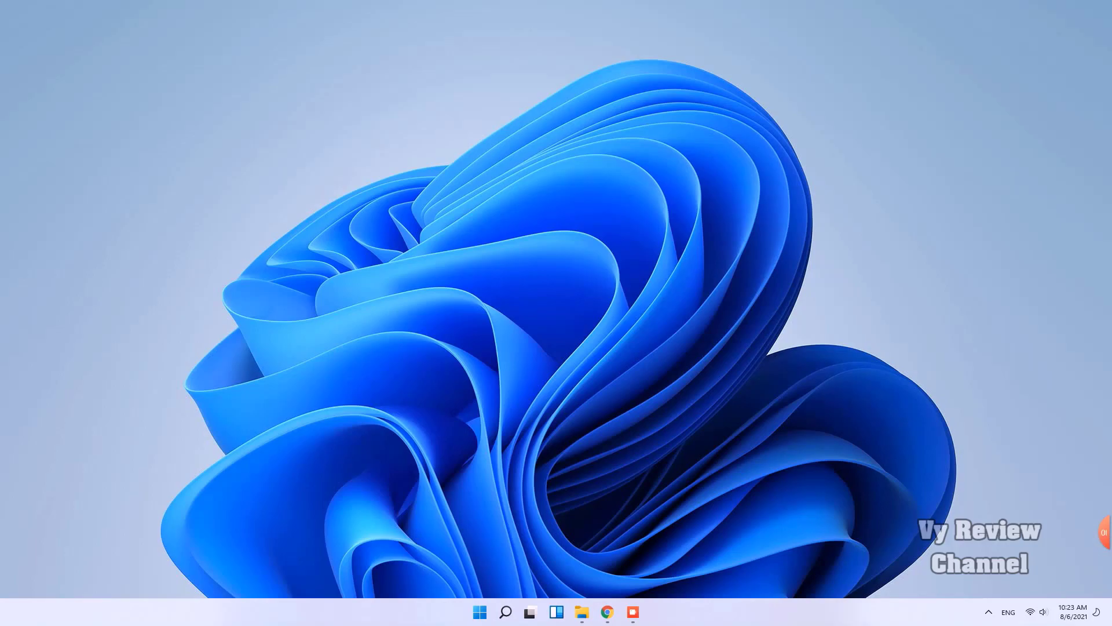
Add the Family Safety widget to the widgets board and close the widget settings.
left_click(557, 612)
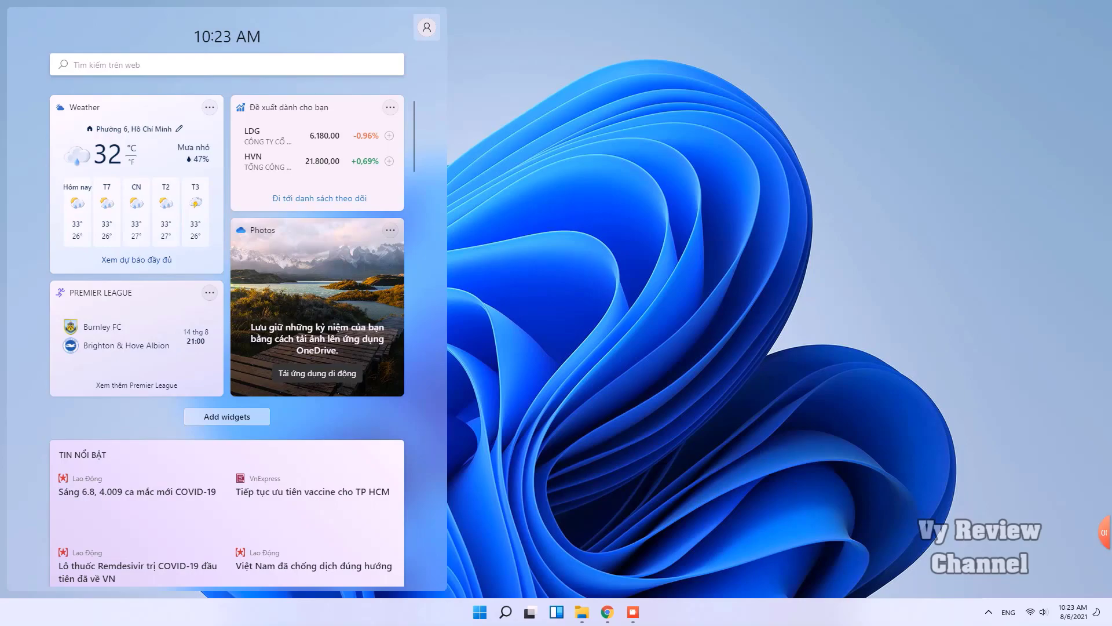
left_click(226, 416)
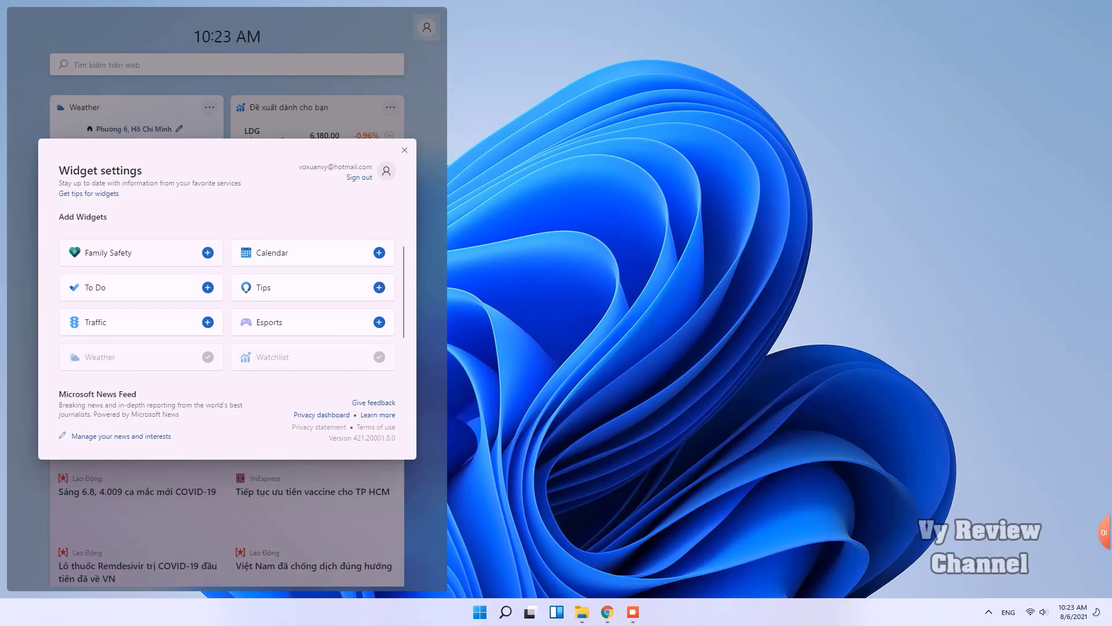
left_click(208, 252)
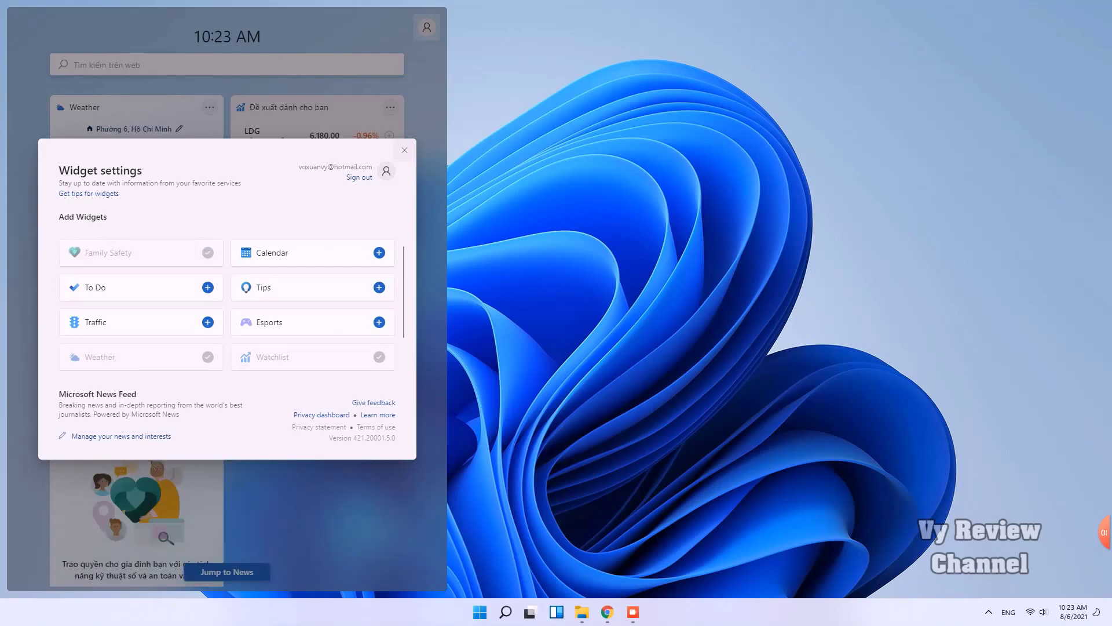
left_click(404, 150)
Remove the Family Safety widget from the widgets board.
scroll(278, 347, "up", 3)
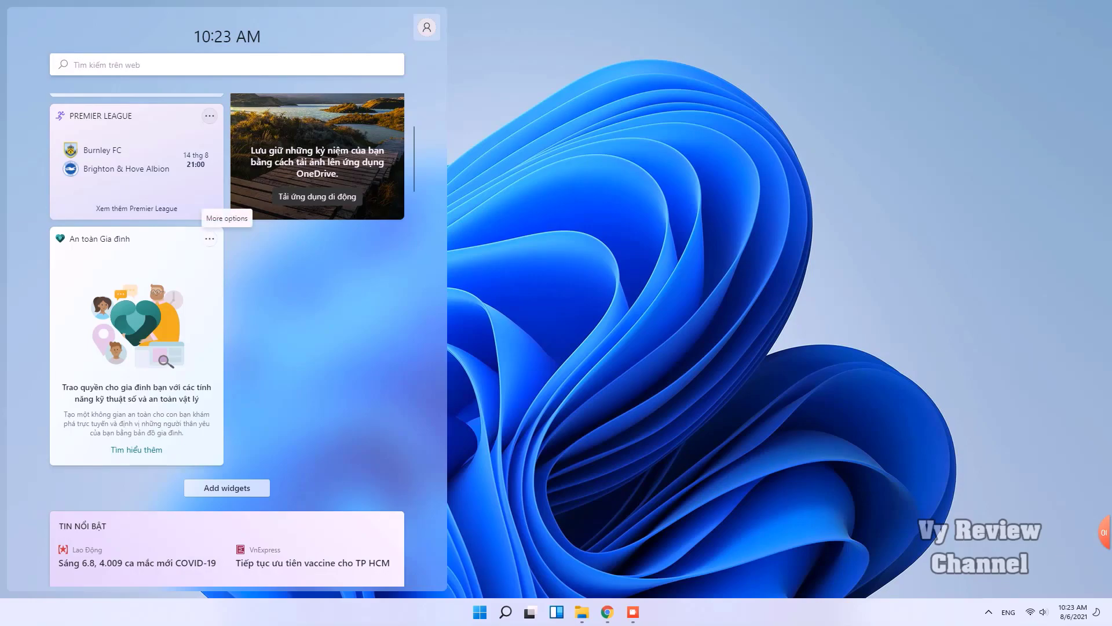
left_click(210, 238)
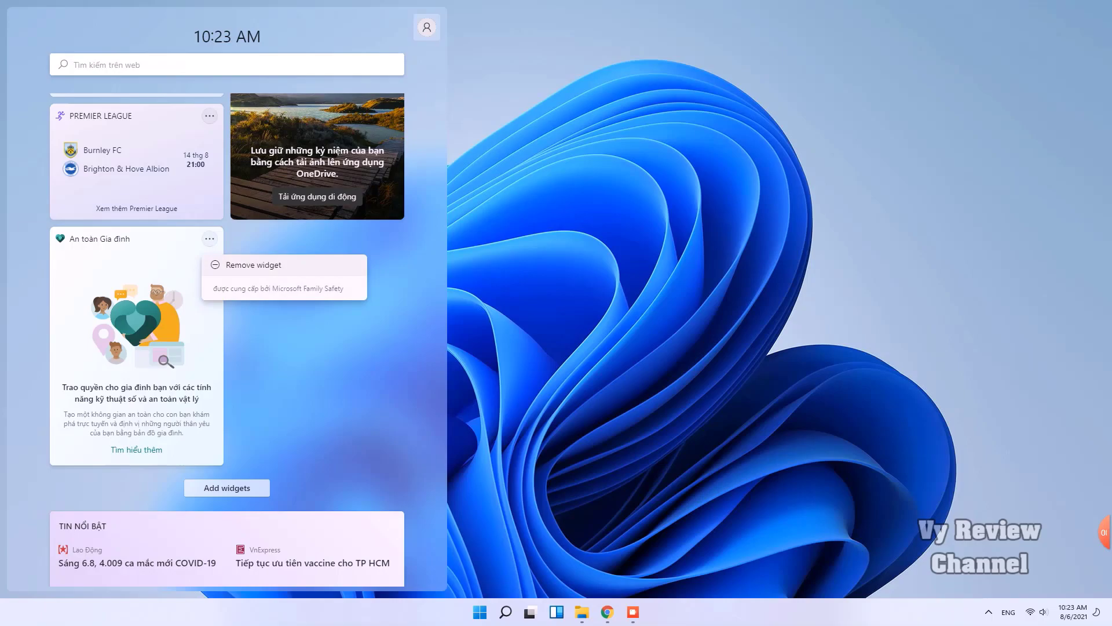
left_click(253, 265)
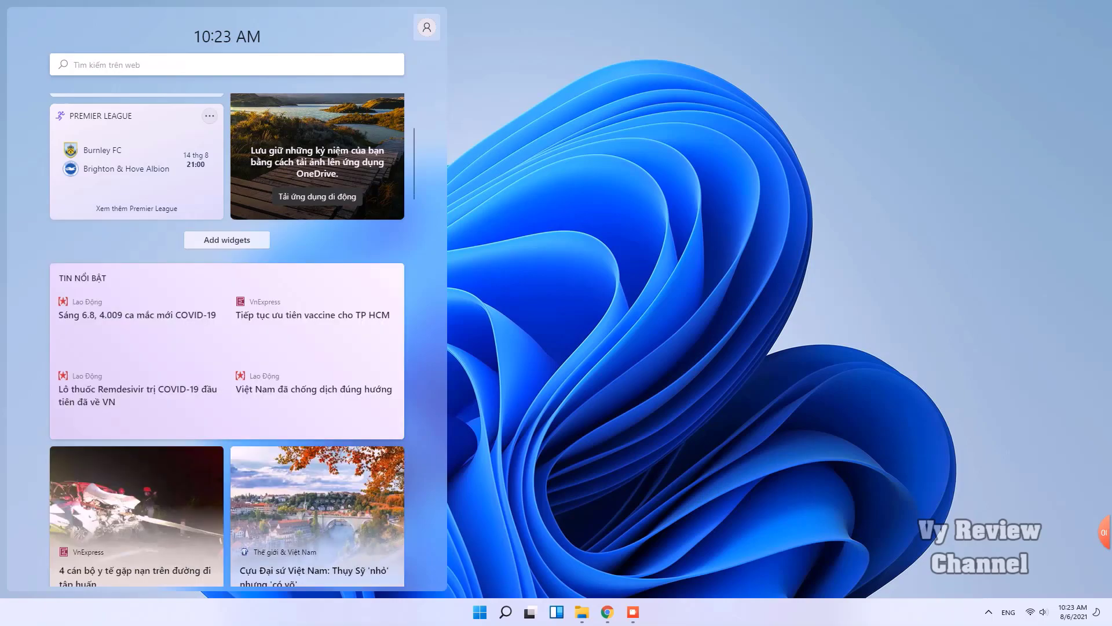
scroll(227, 339, "up", 3)
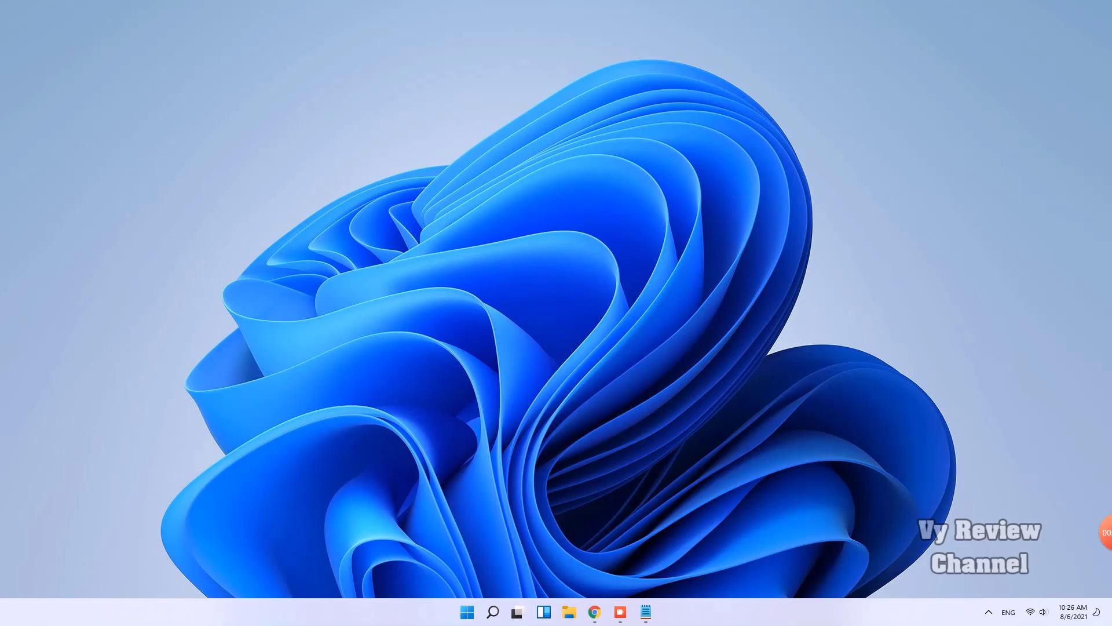
Preview the open Gamming Review Notepad window from its taskbar thumbnail and close it there.
mouse_move(646, 612)
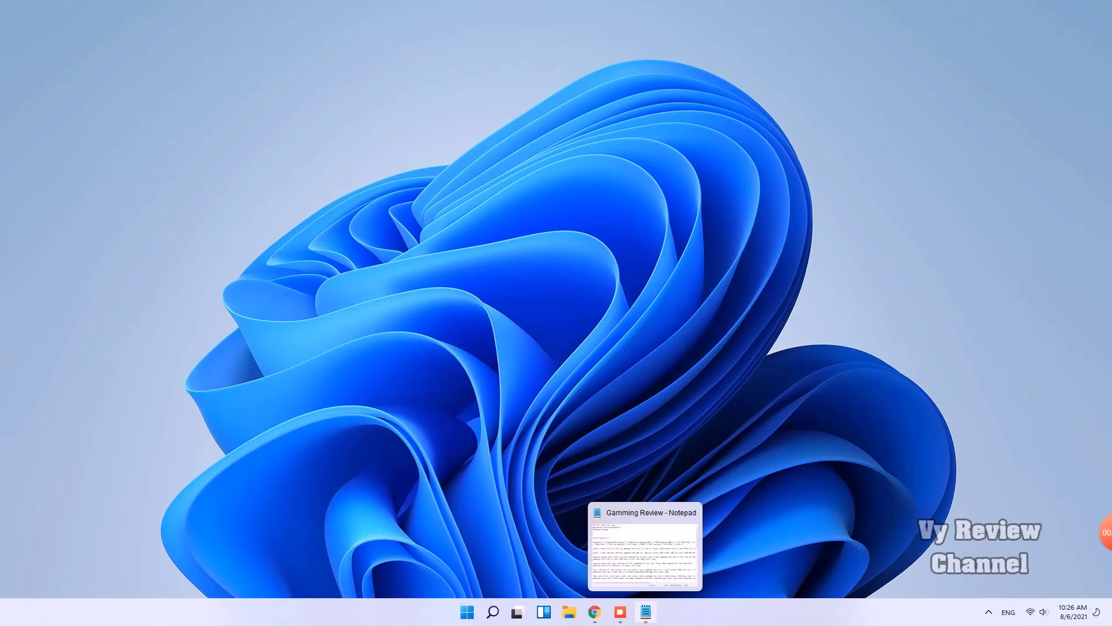
mouse_move(691, 512)
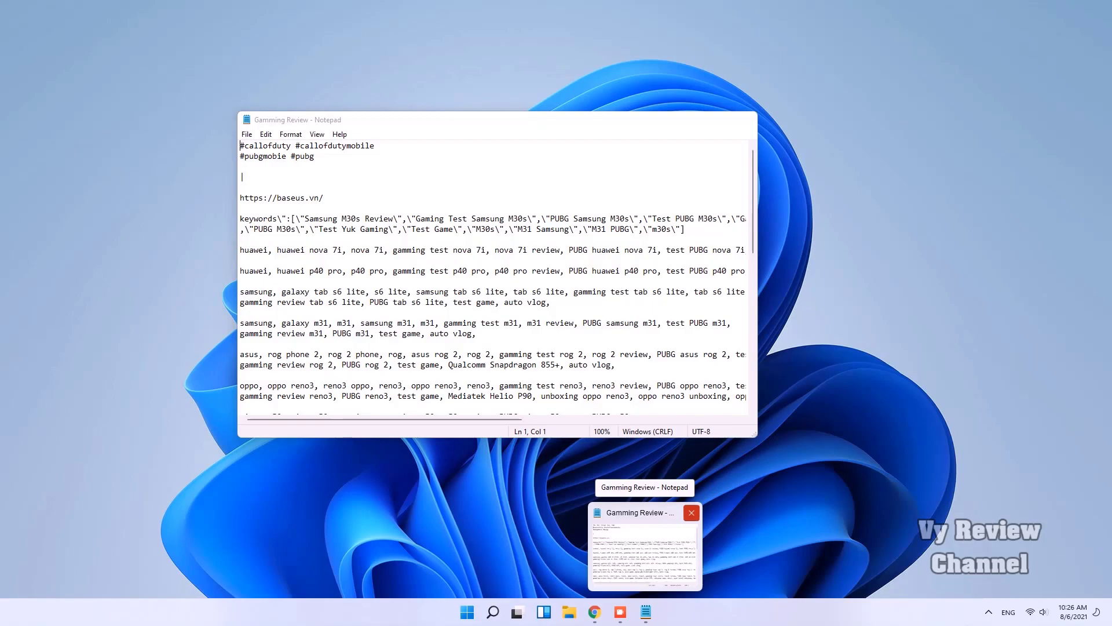
left_click(691, 512)
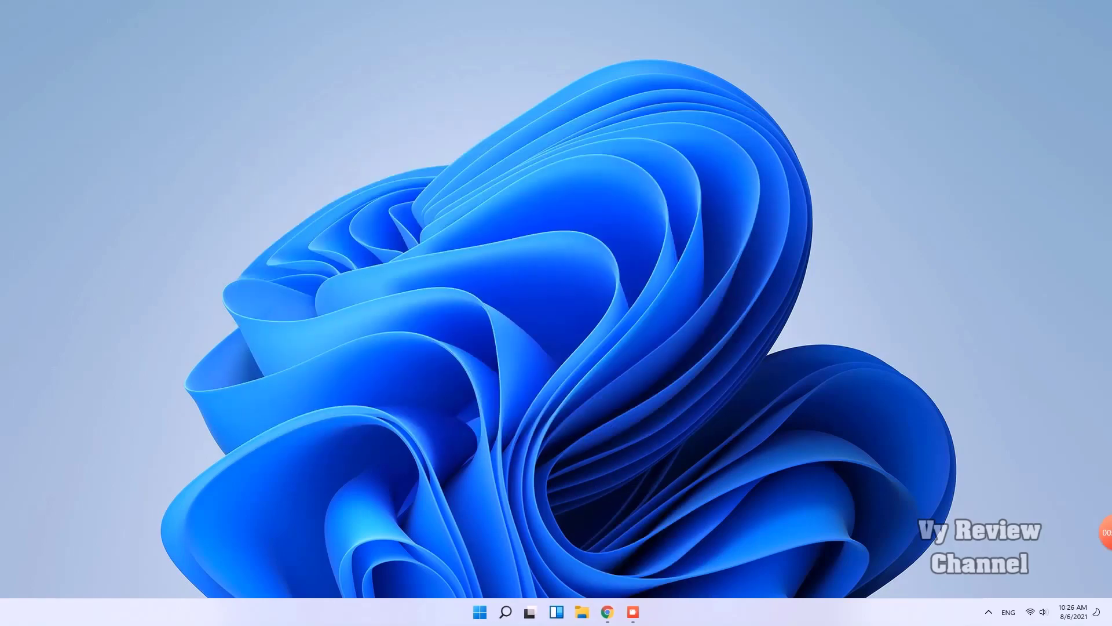
View the open windows and virtual desktops of Desktop 1, return to it, and switch to Desktop 2.
left_click(529, 612)
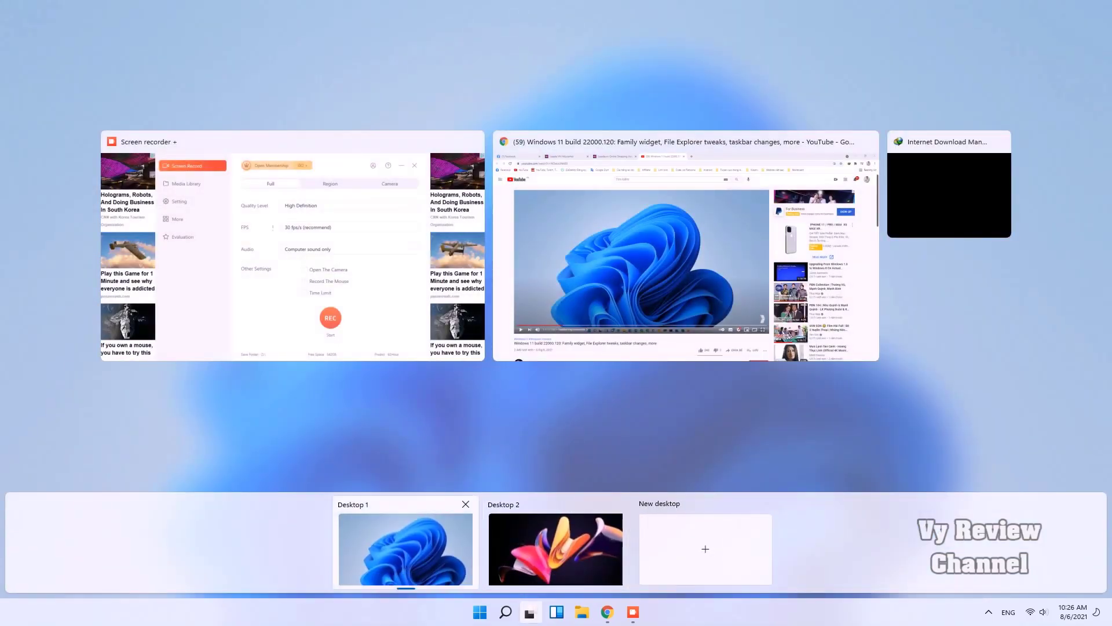
left_click(405, 549)
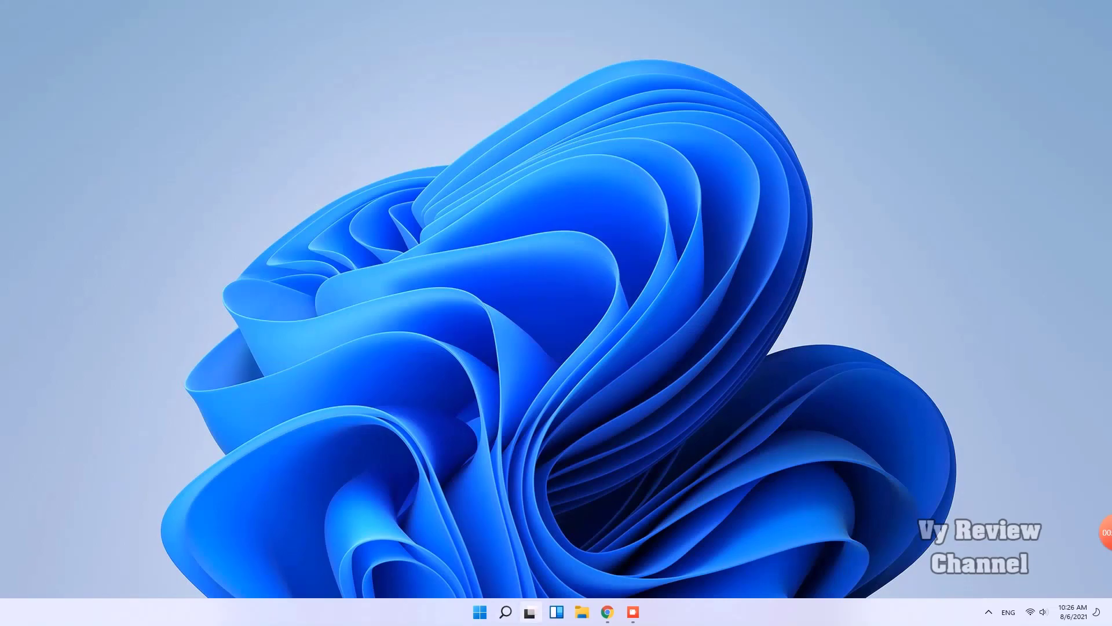
mouse_move(529, 612)
left_click(530, 547)
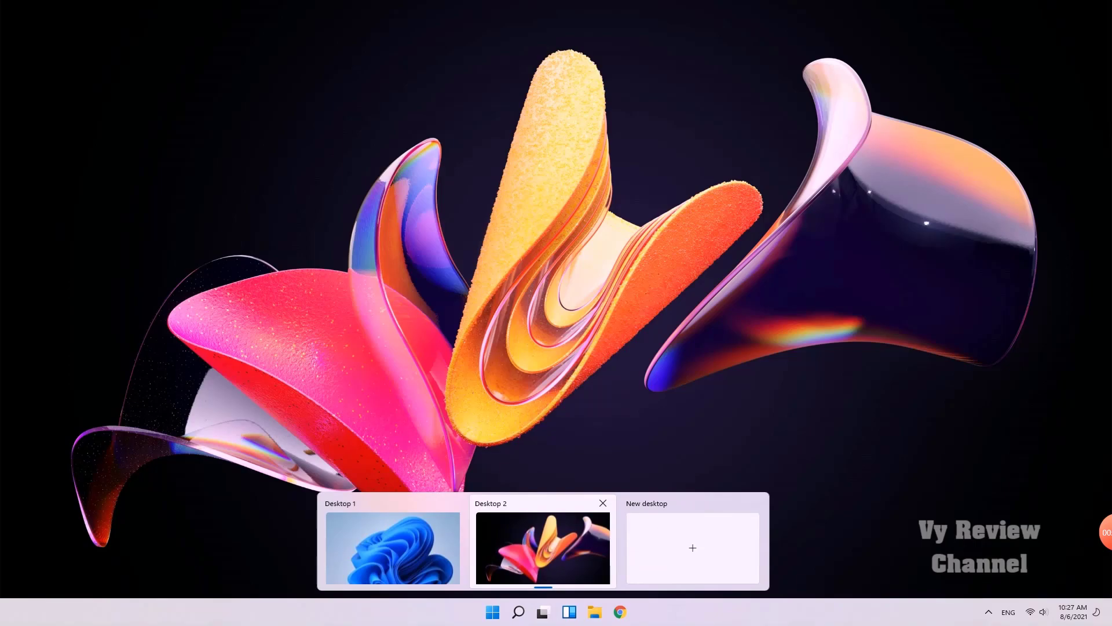
Set Desktop 2's background to the recent image with the purple glowing arc, and bring up the desktops overview.
right_click(576, 502)
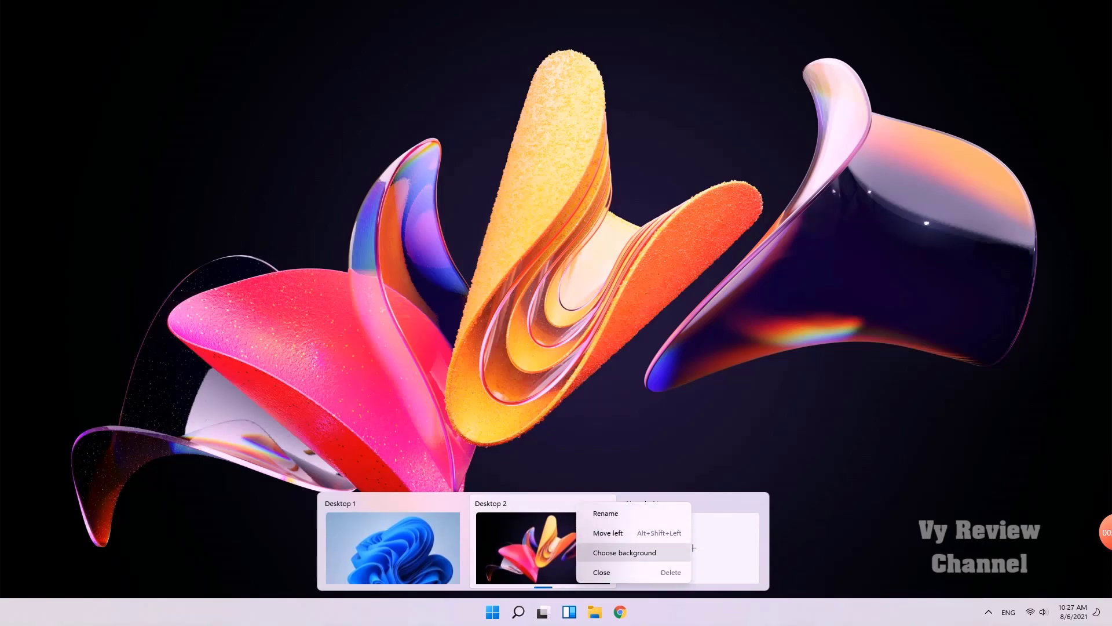
left_click(624, 552)
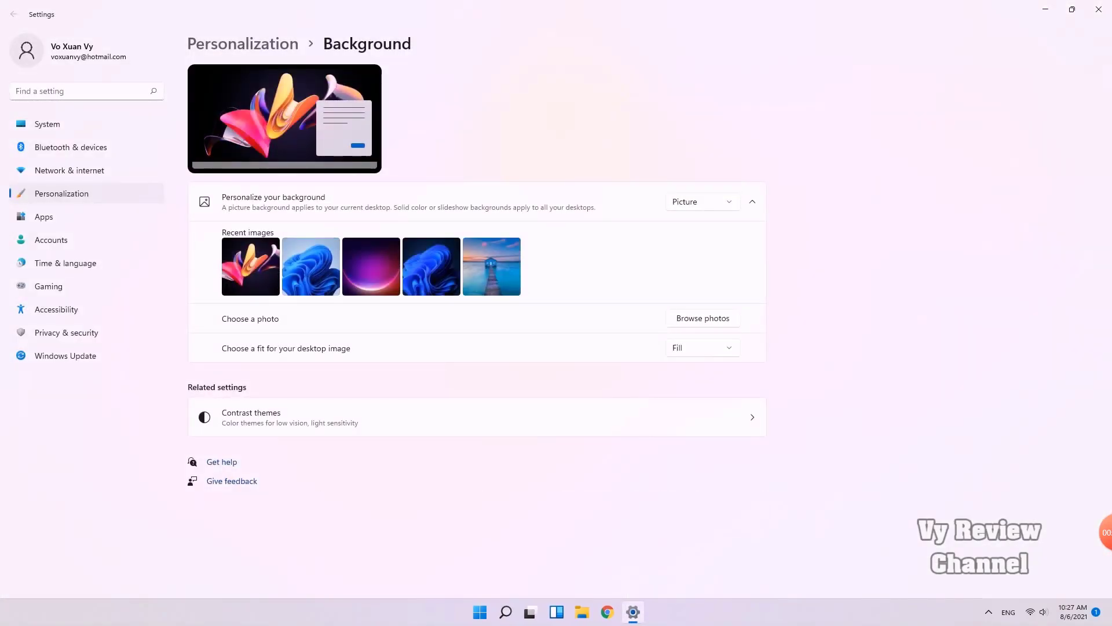
left_click(371, 267)
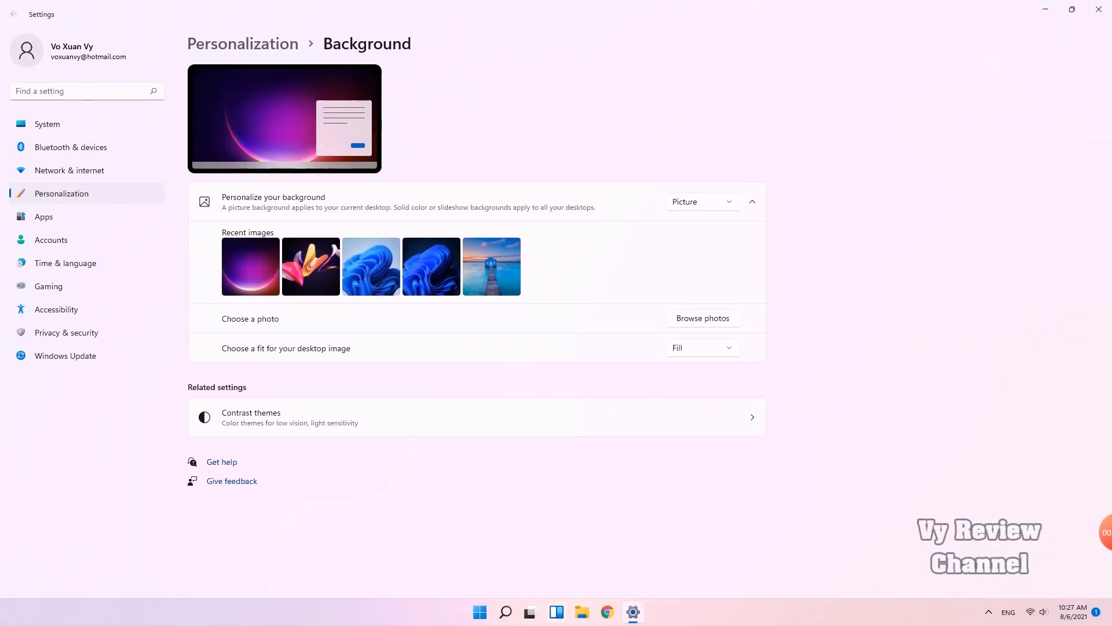
left_click(529, 611)
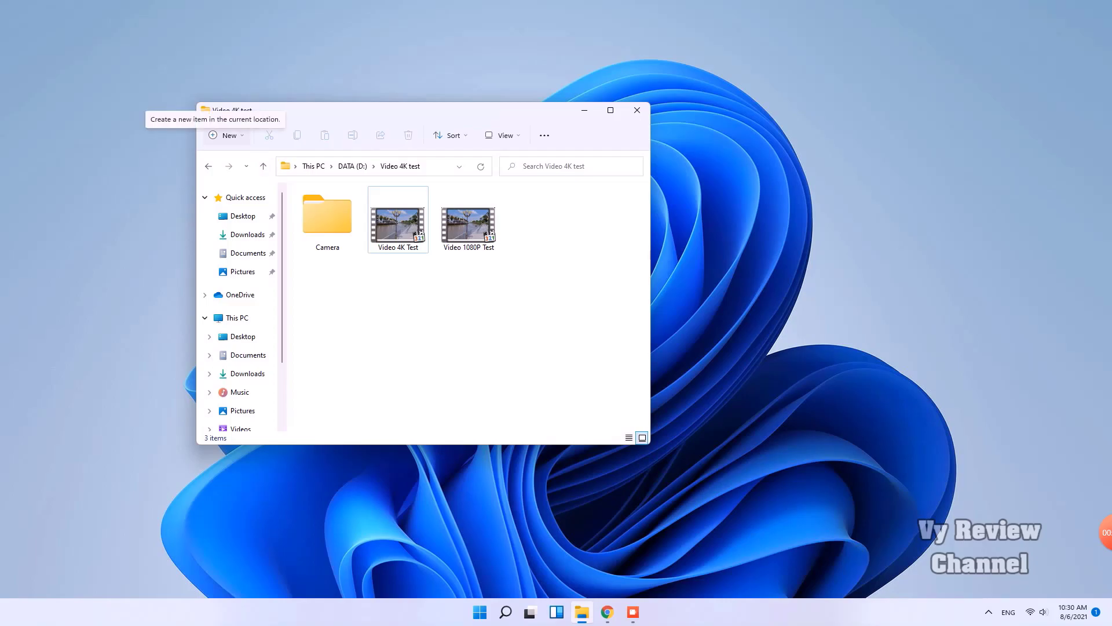
Examine the new-item types available in the Video 4K test folder and the context commands for the Video 4K Test file.
left_click(226, 135)
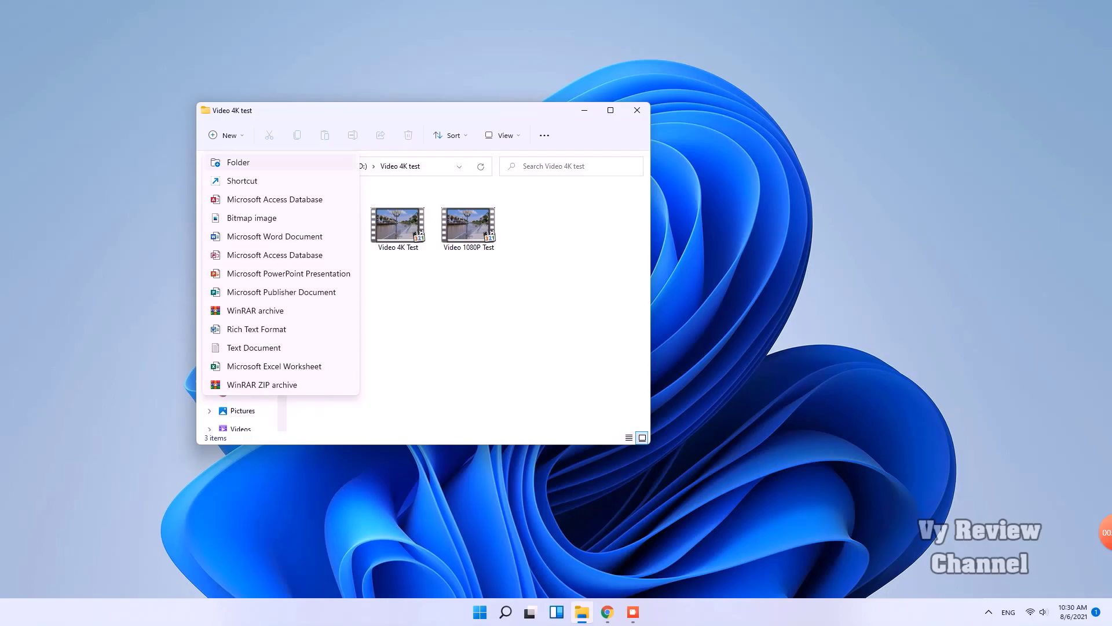
key("Escape")
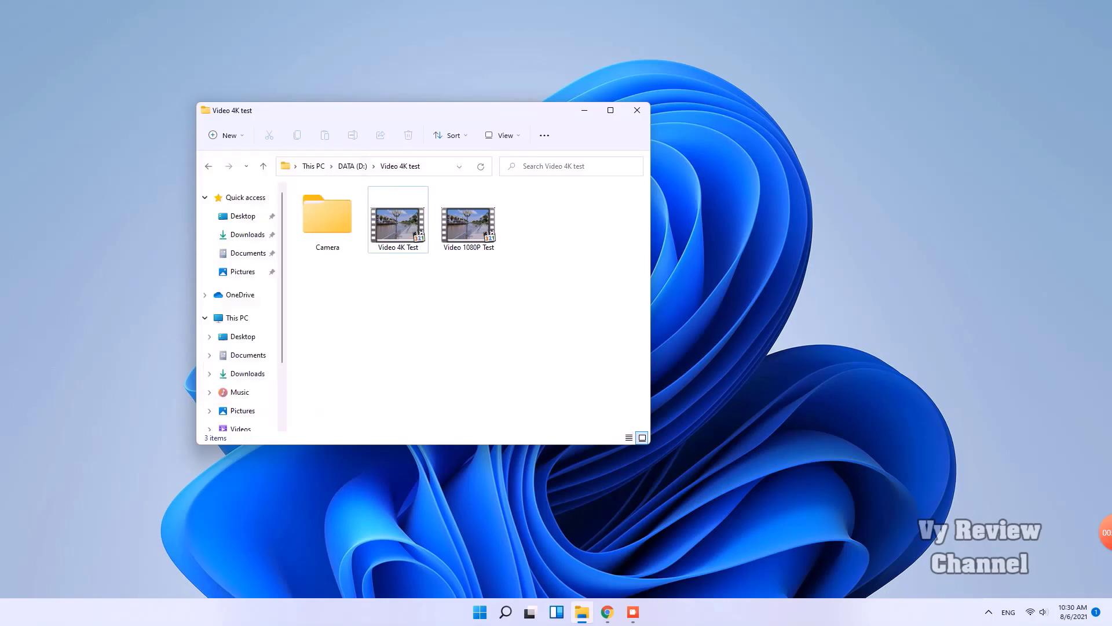
left_click(398, 223)
right_click(389, 220)
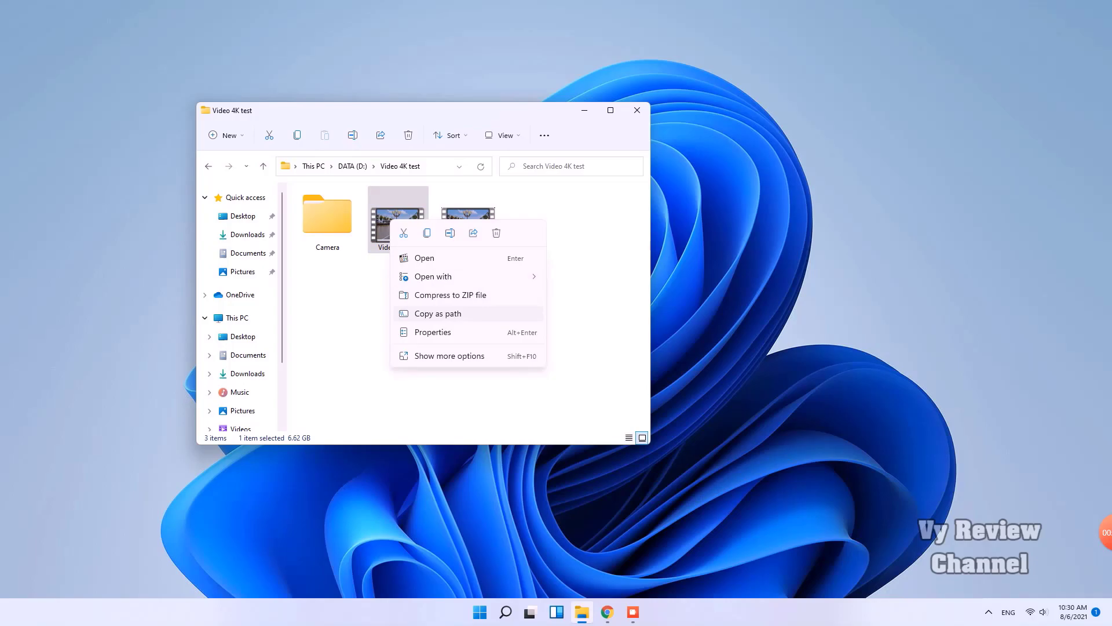
left_click(585, 324)
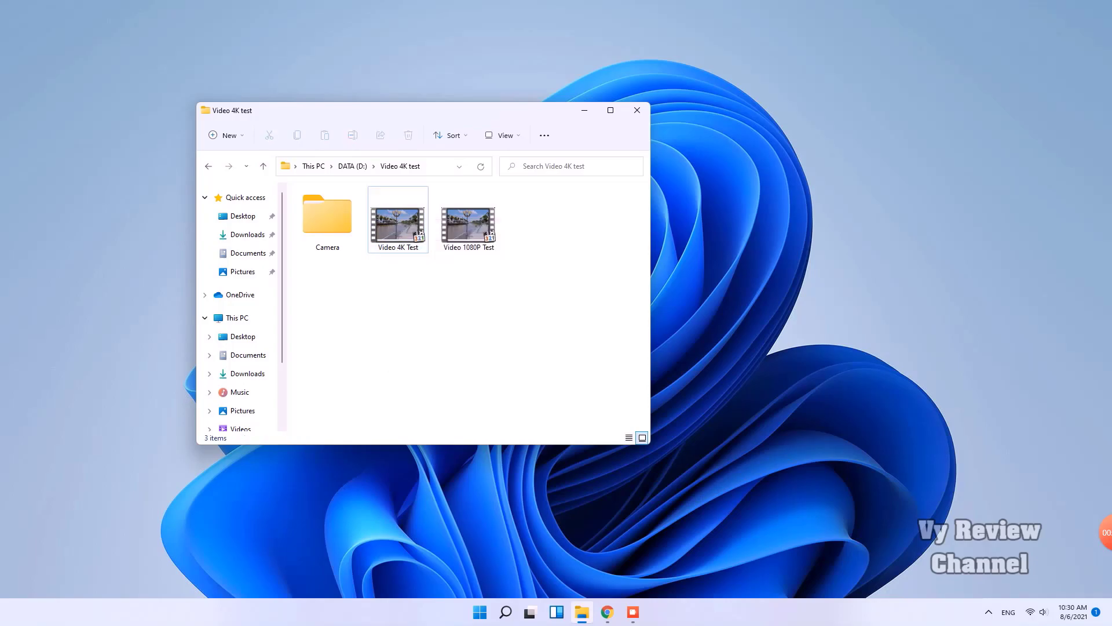
Select the Video 4K Test file again and examine File Explorer's view layouts and additional options.
key("ctrl+space")
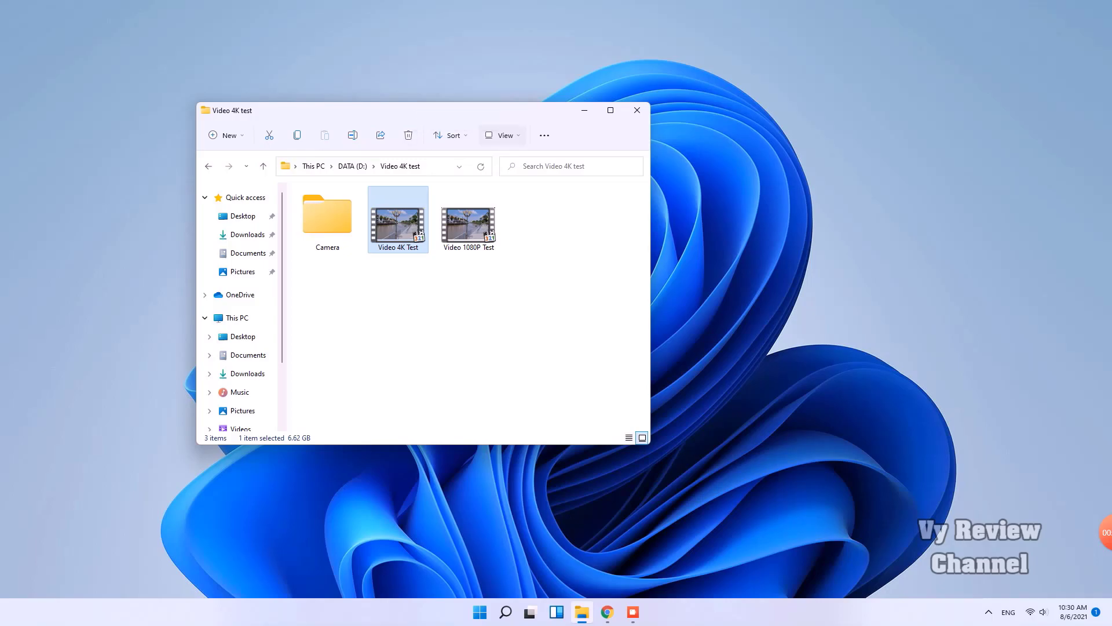
left_click(502, 135)
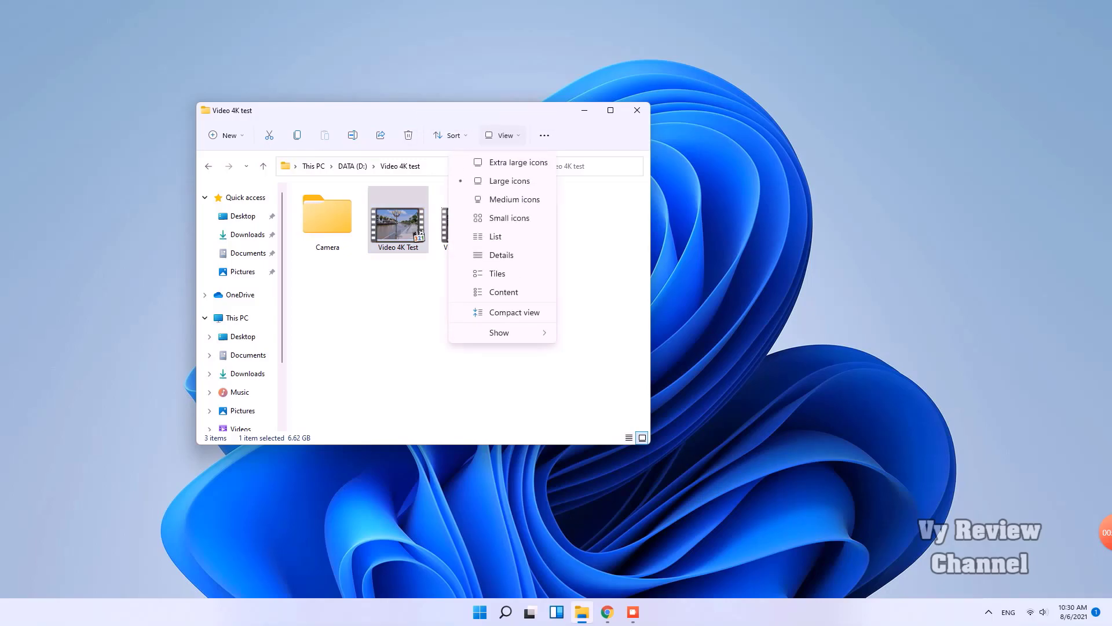
left_click(544, 135)
left_click(545, 135)
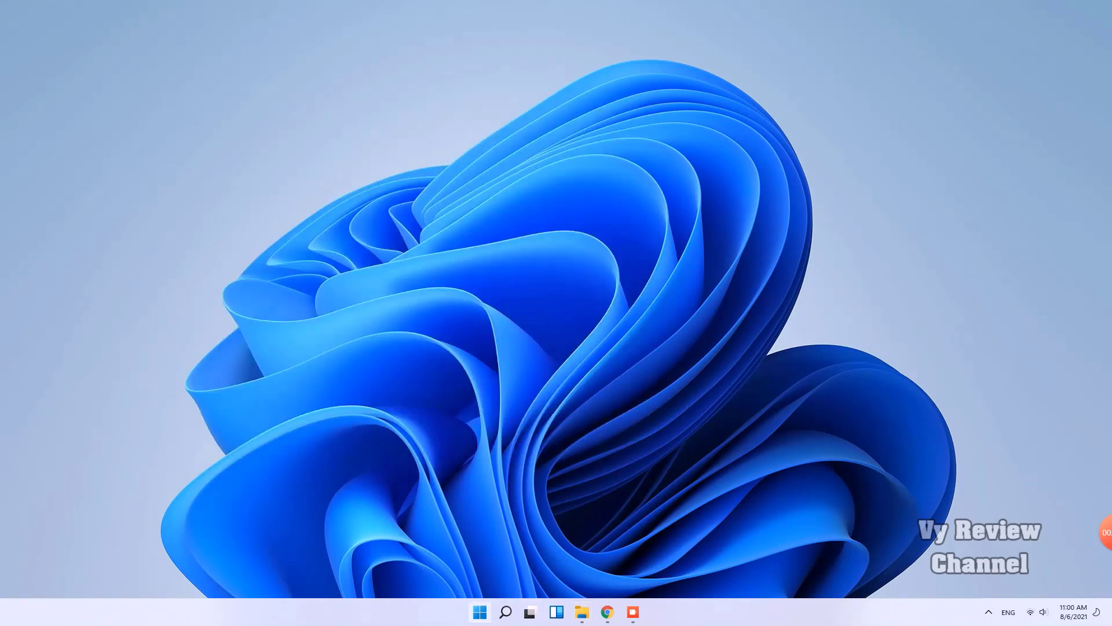
Open the storage cleanup recommendations in Settings and examine the large or unused files, files synced to the cloud and unused apps categories.
left_click(479, 612)
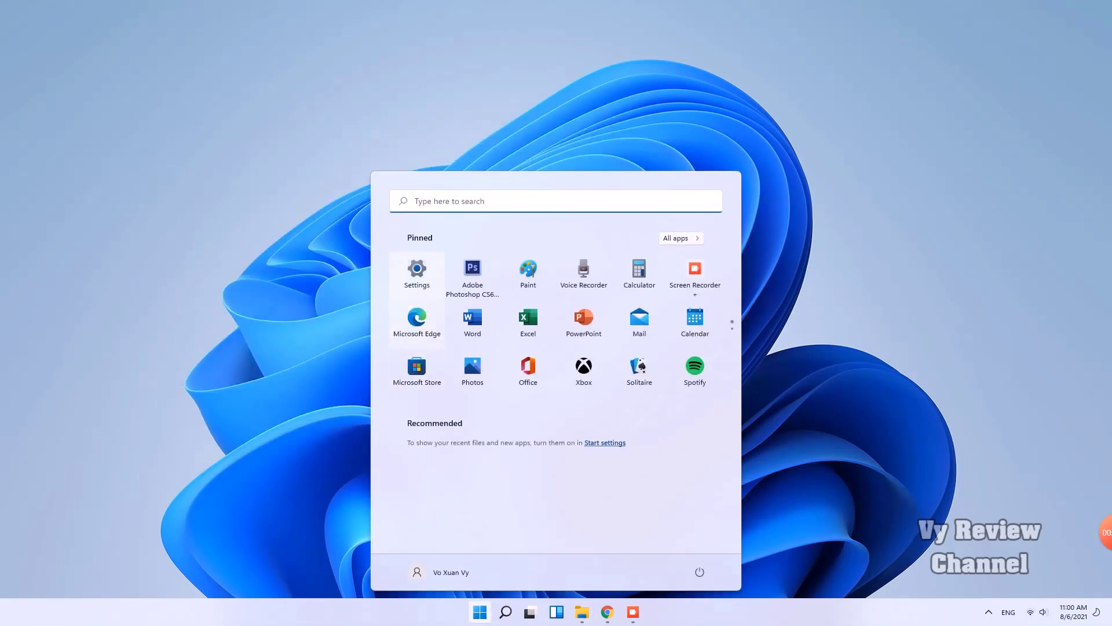
left_click(417, 272)
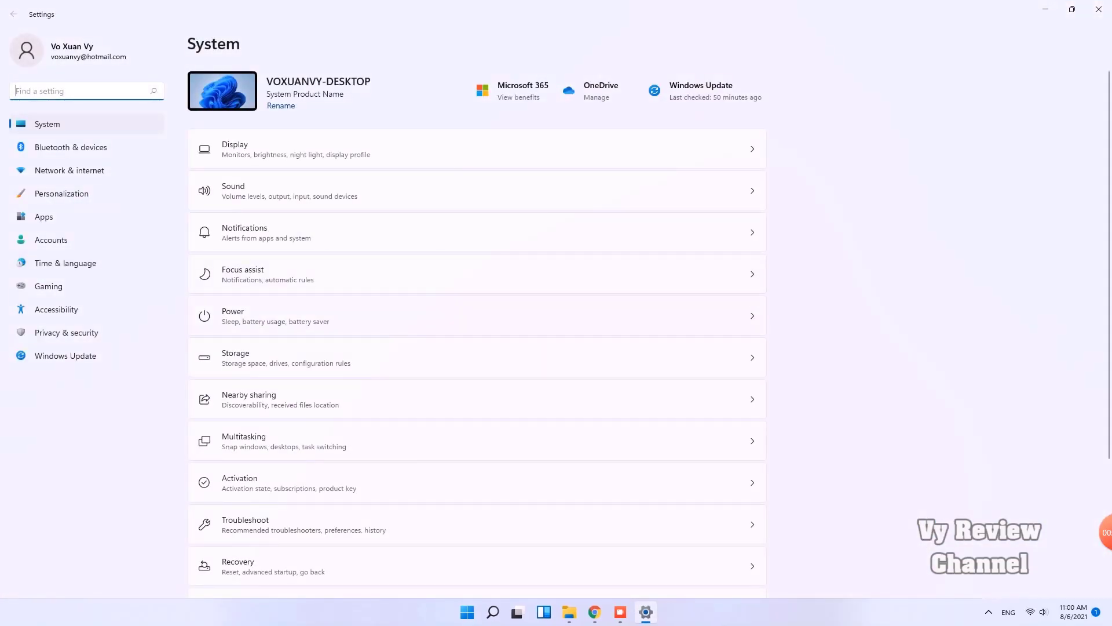
left_click(286, 357)
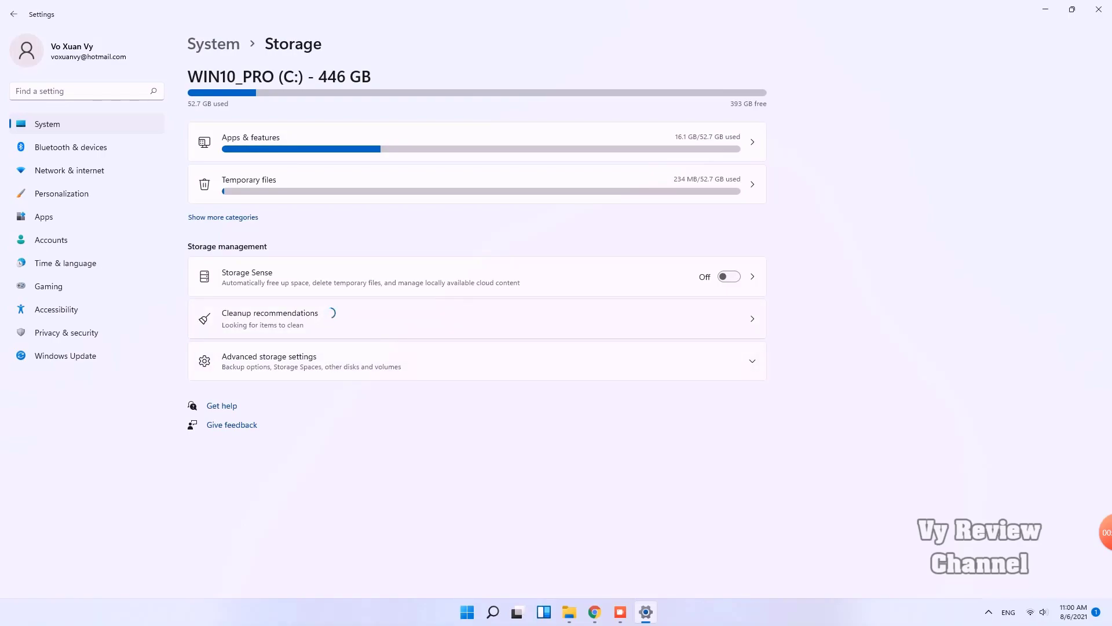
left_click(477, 321)
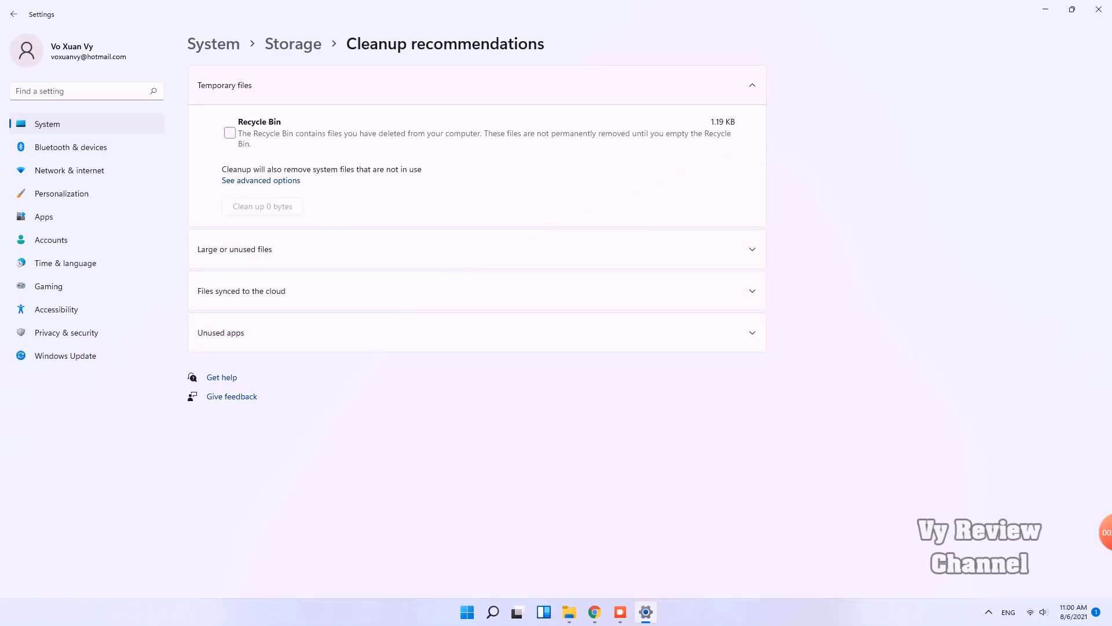
left_click(477, 249)
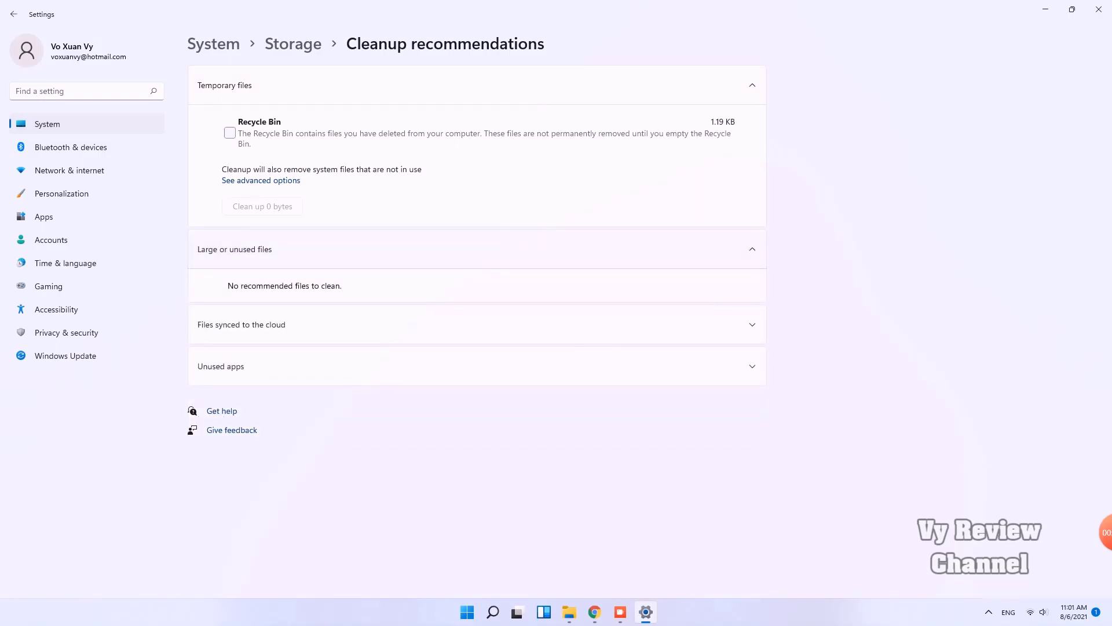
left_click(477, 324)
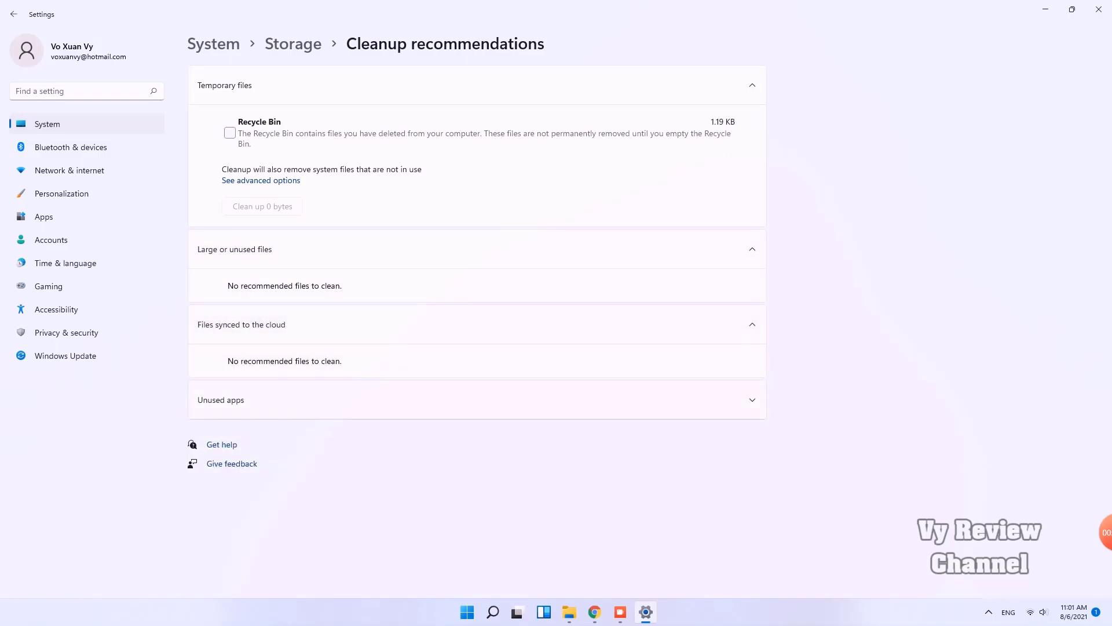
left_click(476, 400)
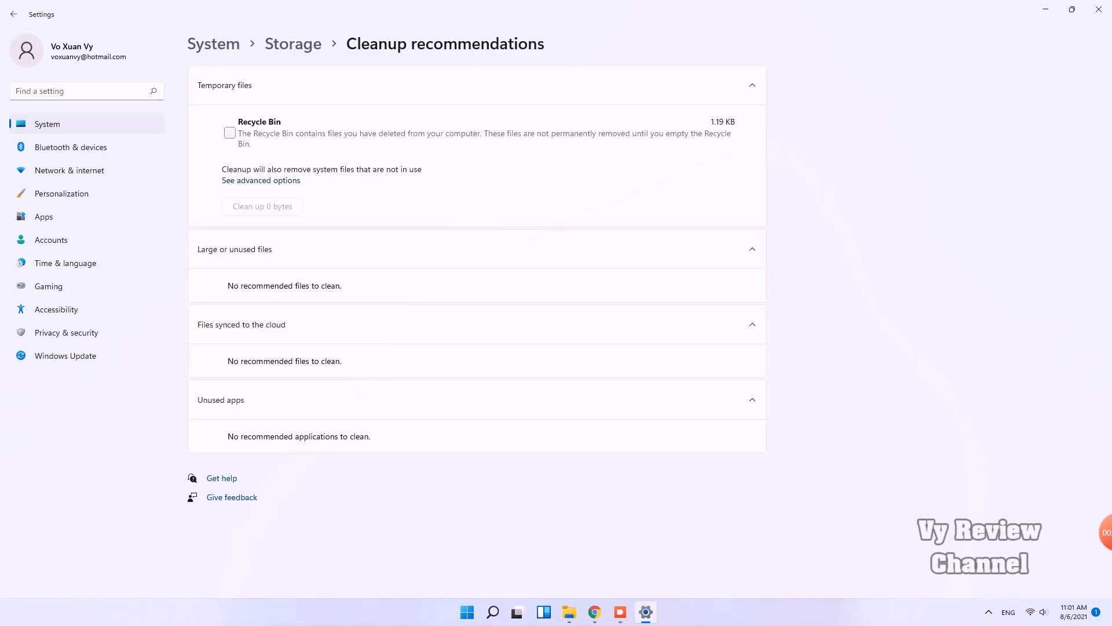
Review the advanced list of temporary files from the cleanup recommendations and remove all the selected files.
left_click(261, 180)
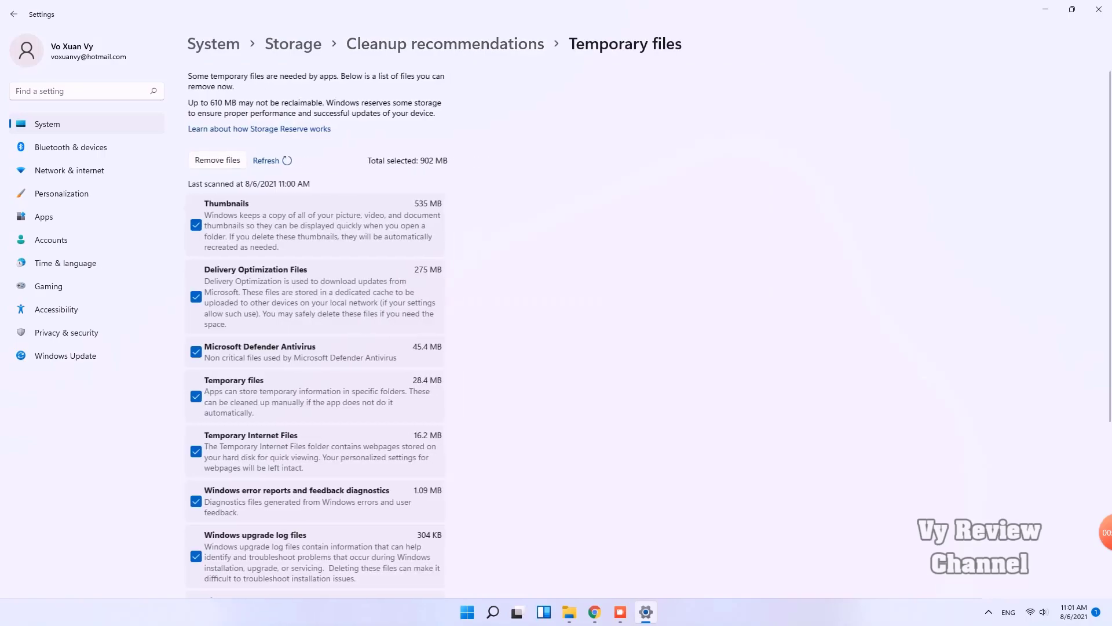
scroll(315, 324, "down", 2)
scroll(316, 313, "down", 2)
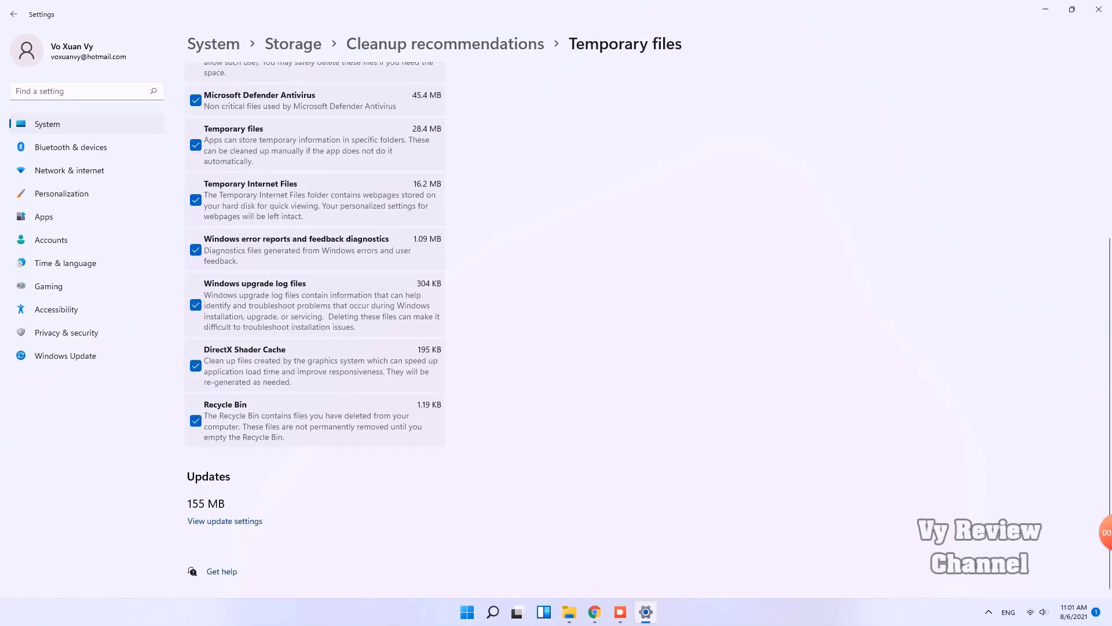
scroll(195, 421, "up", 4)
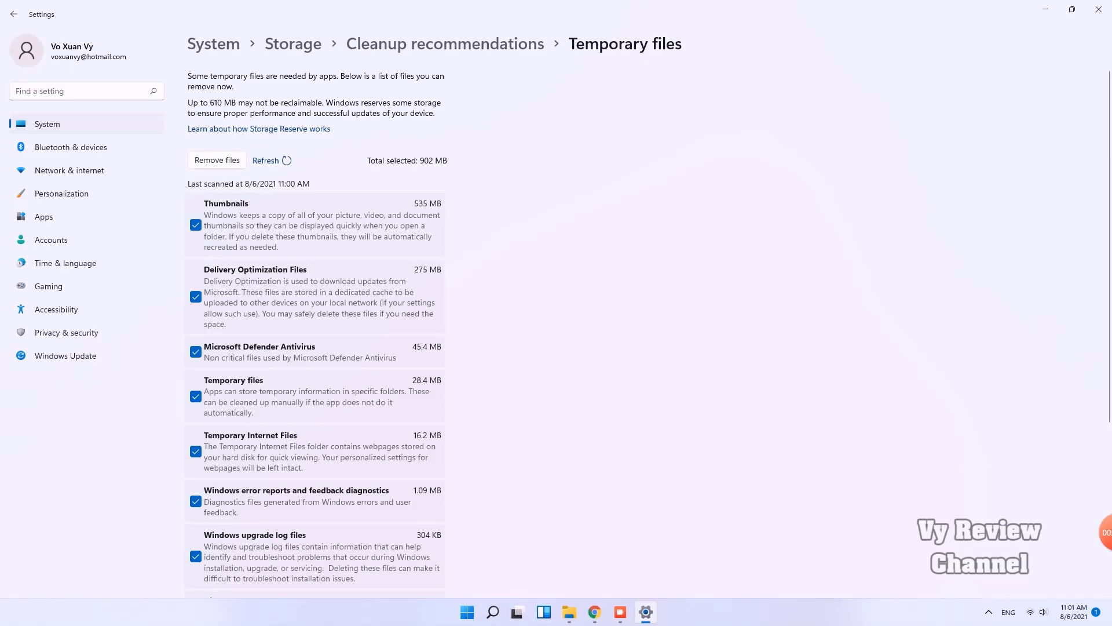
scroll(318, 329, "down", 3)
scroll(314, 325, "down", 1)
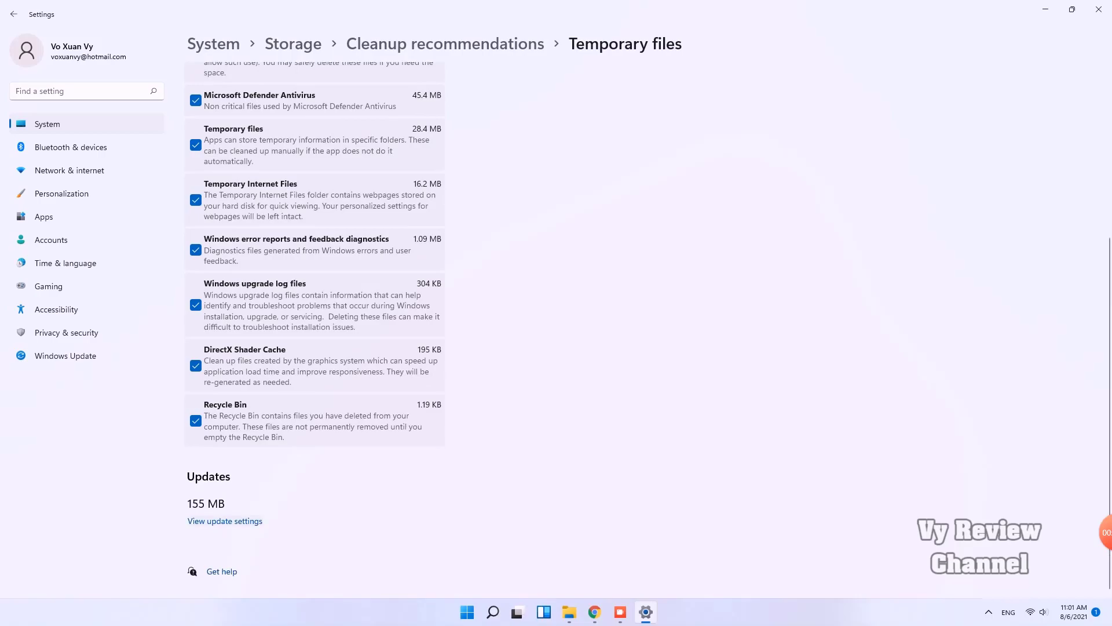
scroll(316, 324, "up", 4)
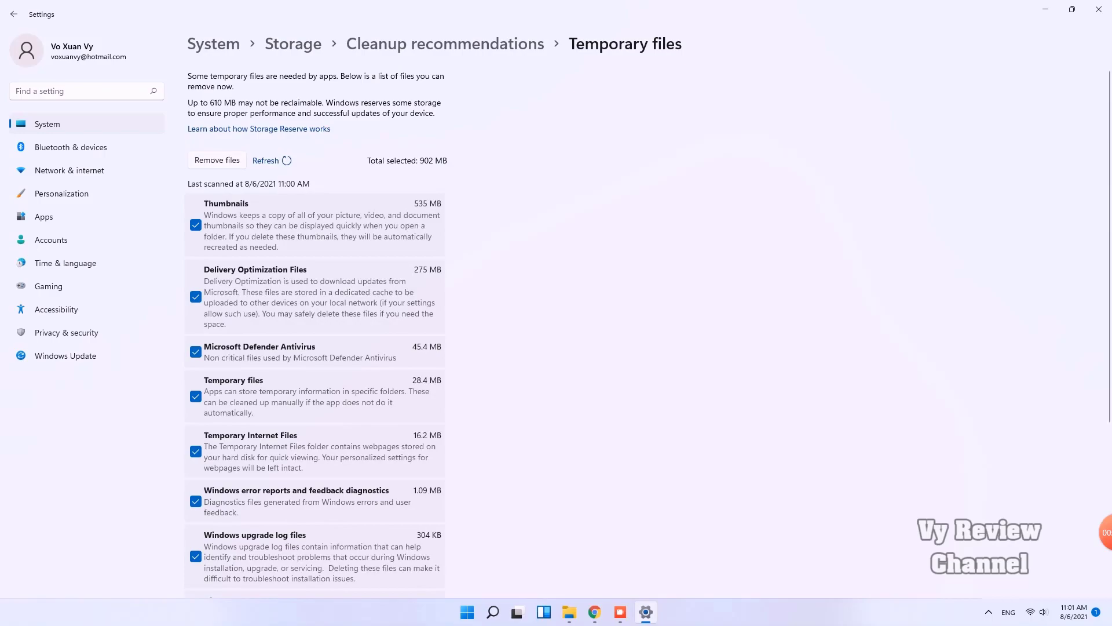
left_click(217, 160)
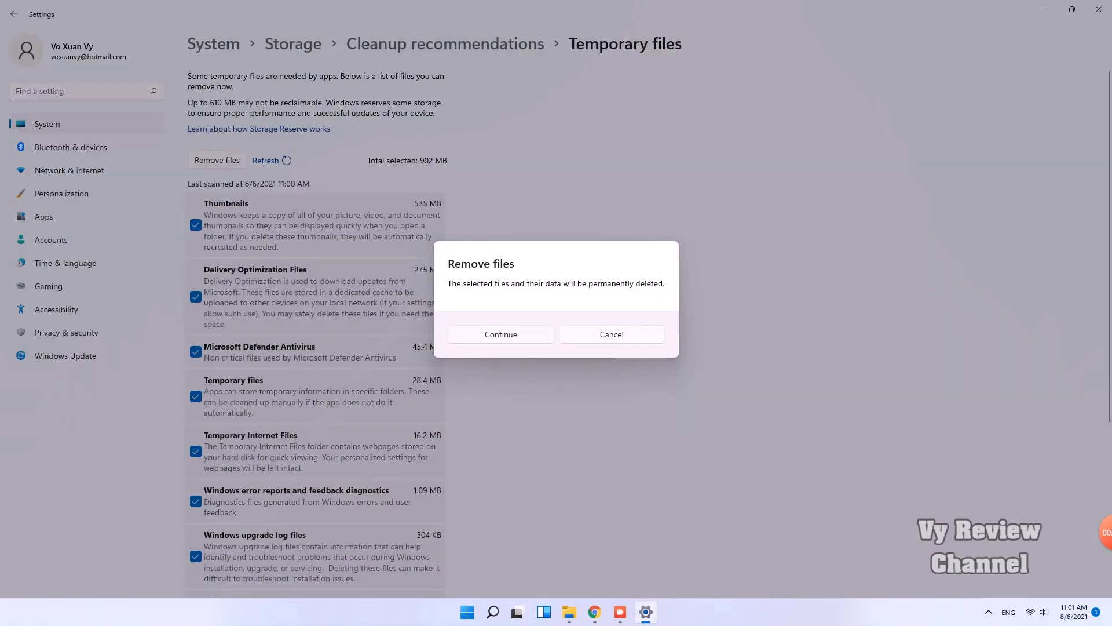
key("Return")
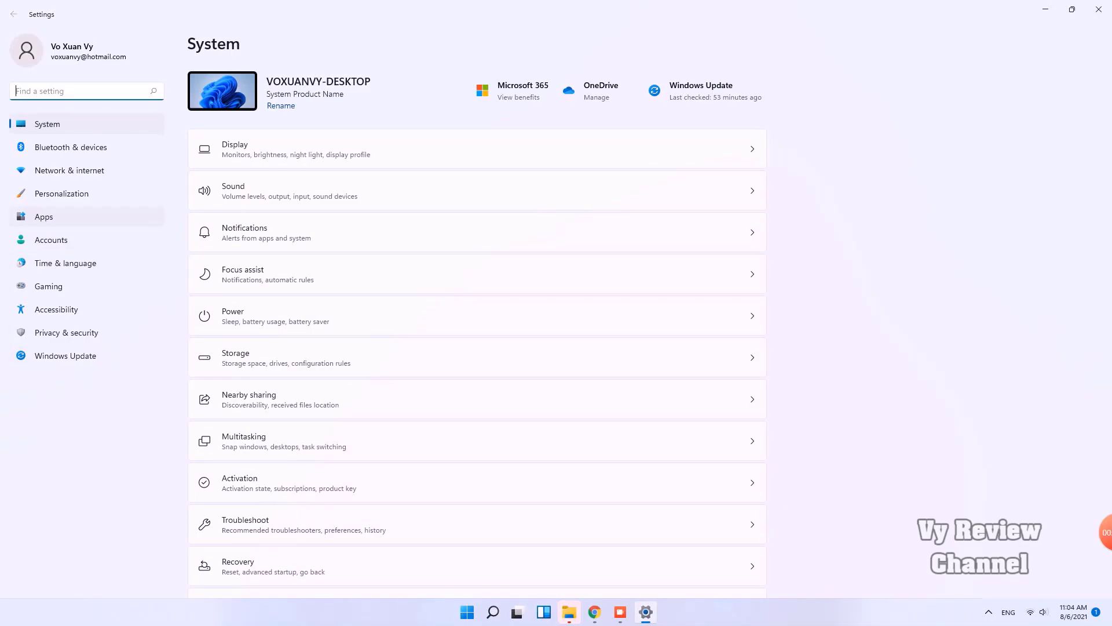
Open the Archive apps setting under Apps & features and toggle automatic app archiving off and back on.
left_click(44, 217)
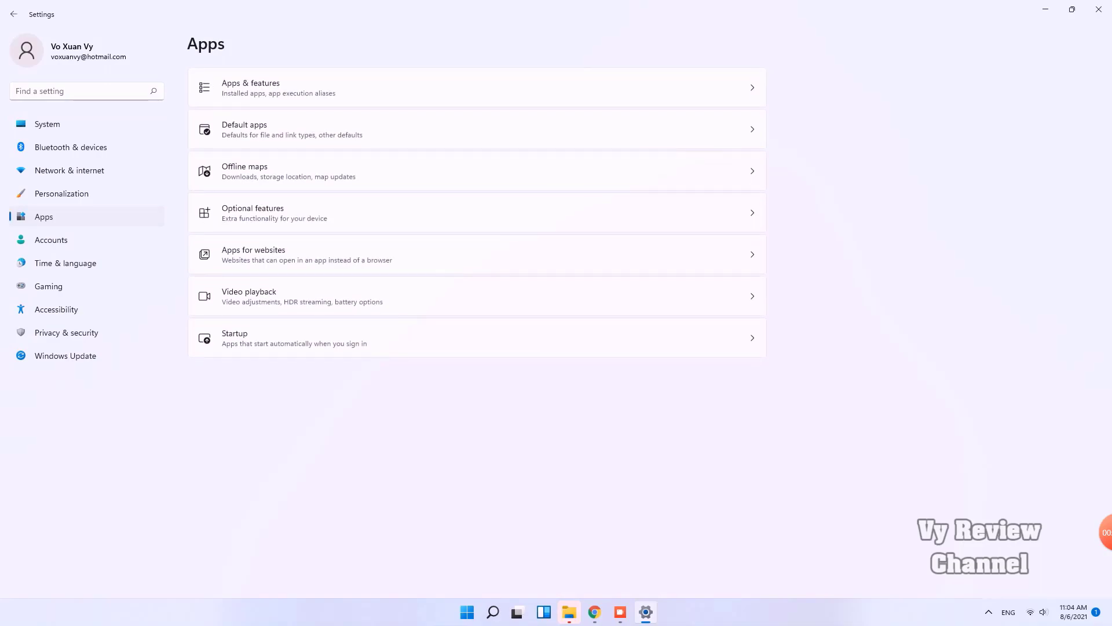
left_click(251, 87)
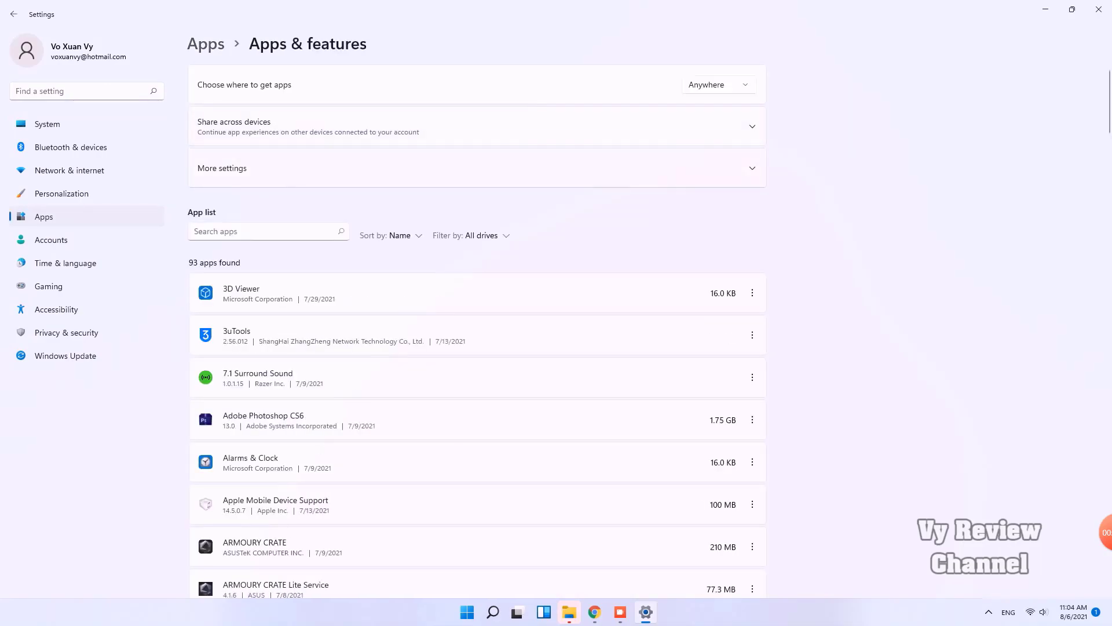
left_click(476, 168)
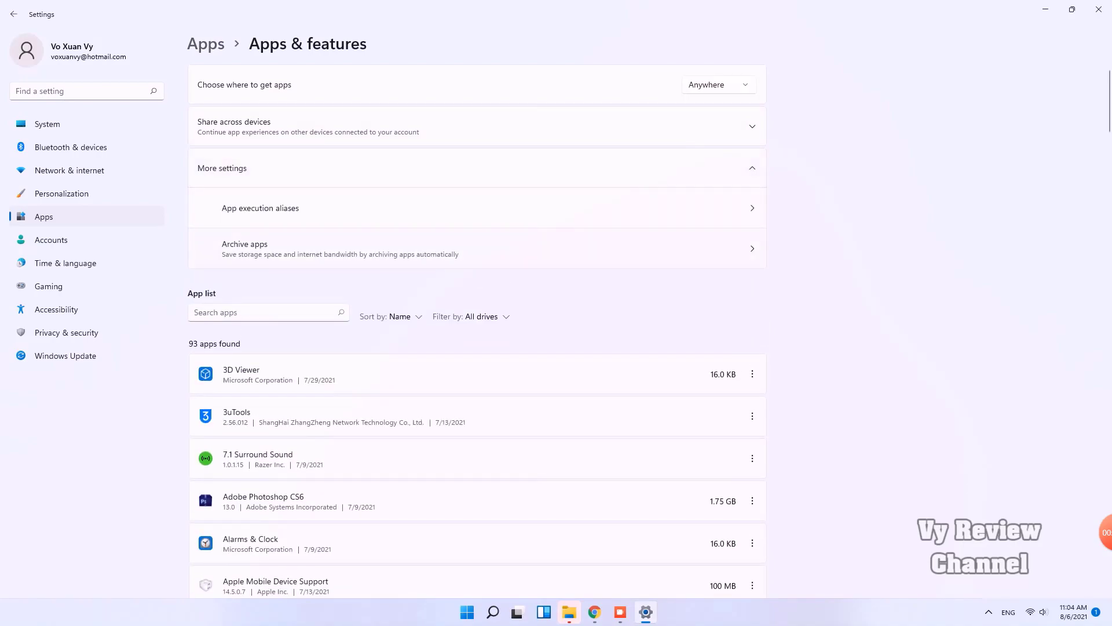
left_click(477, 249)
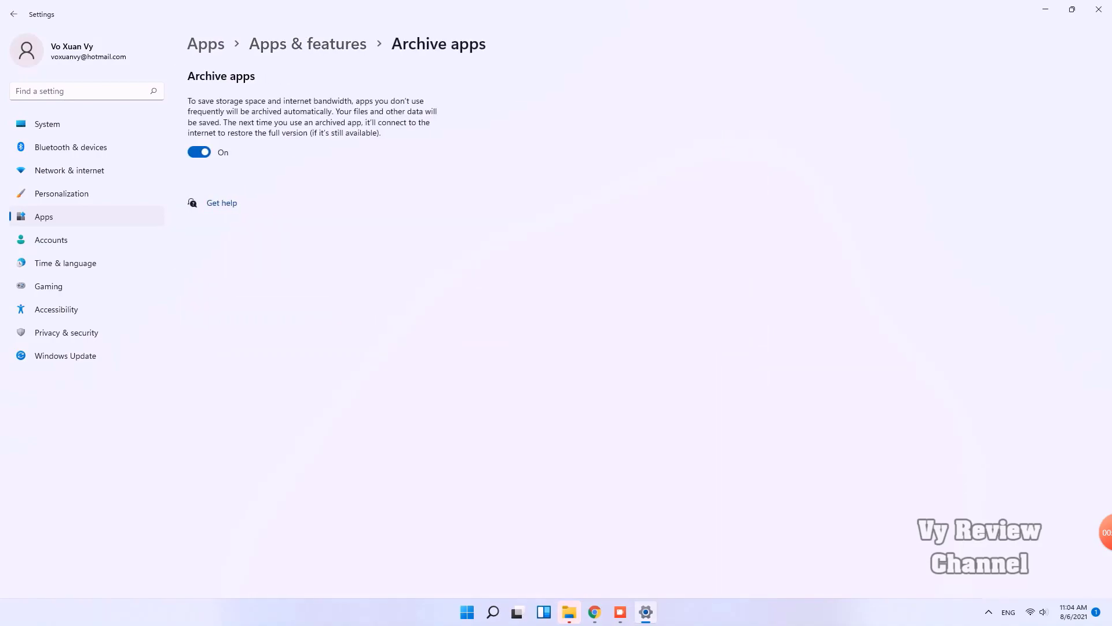
left_click(199, 152)
left_click(199, 151)
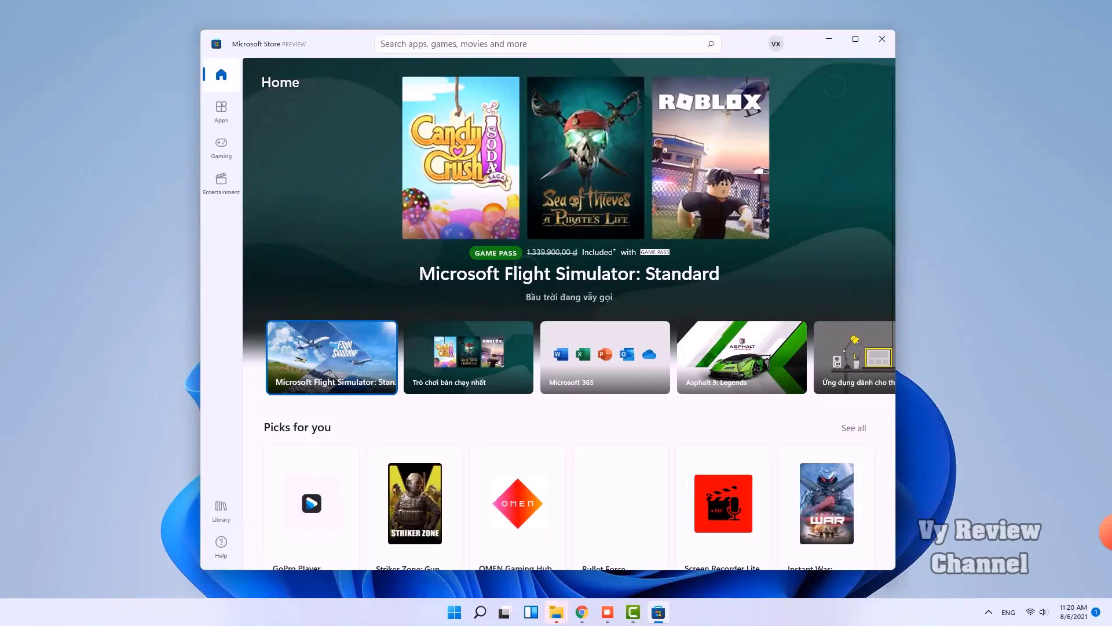
In Microsoft Store, browse the featured Microsoft 365, Asphalt 9: Legends and study-apps banners, and enter "screen" as the search term.
left_click(605, 357)
left_click(706, 365)
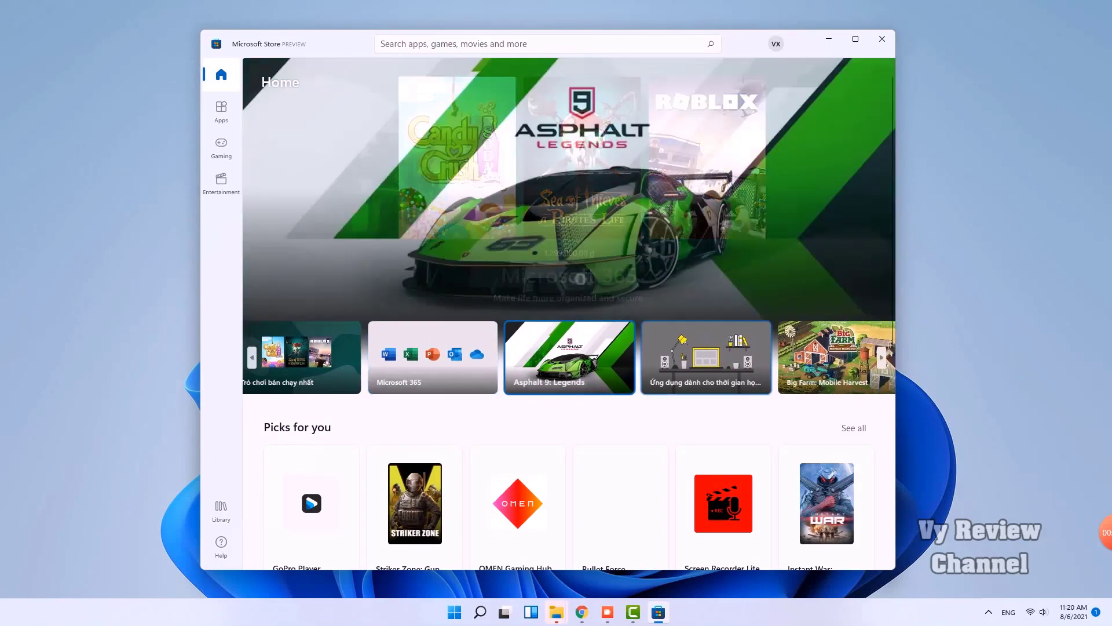
left_click(706, 365)
left_click(540, 44)
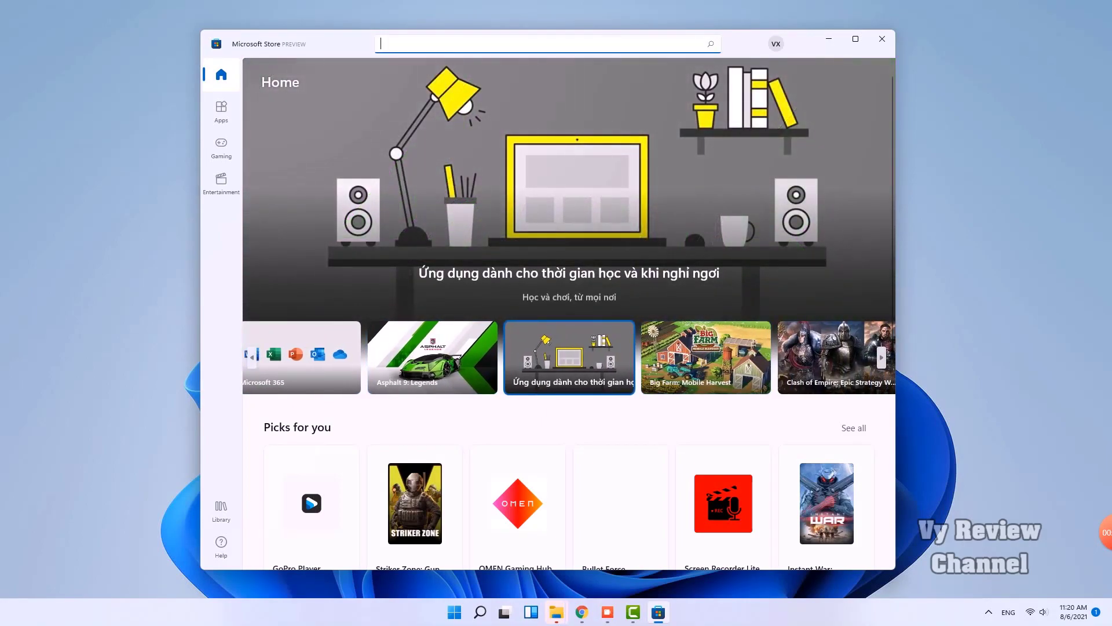
type("screen")
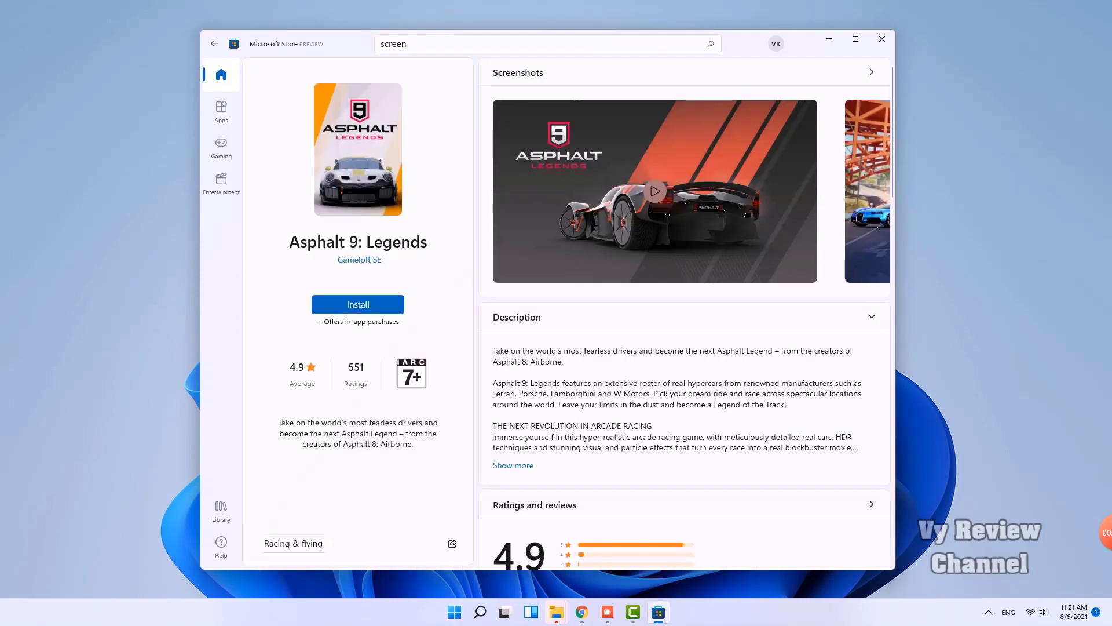
Examine the screenshots, ratings and review form for Asphalt 9: Legends, and close the form without submitting a review.
left_click(881, 191)
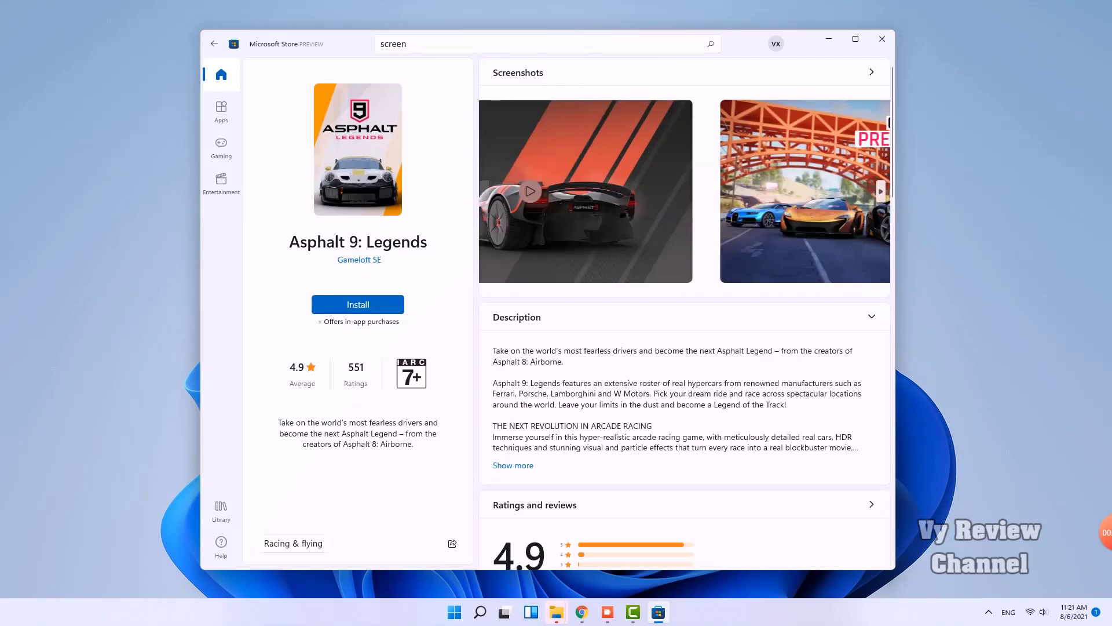
left_click(880, 191)
left_click(881, 191)
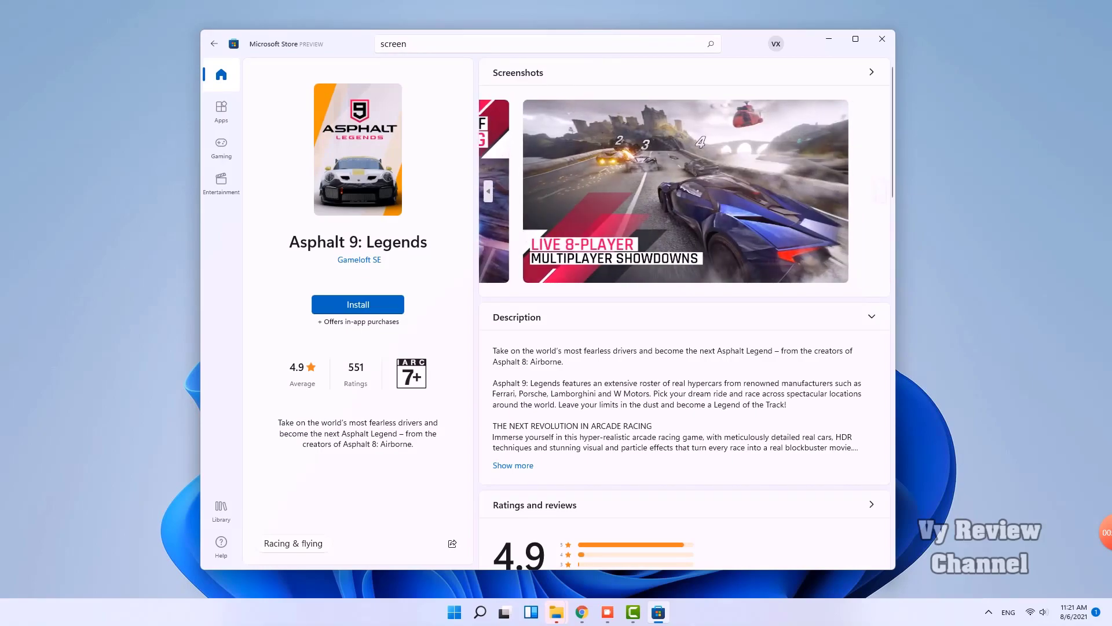
scroll(685, 313, "down", 5)
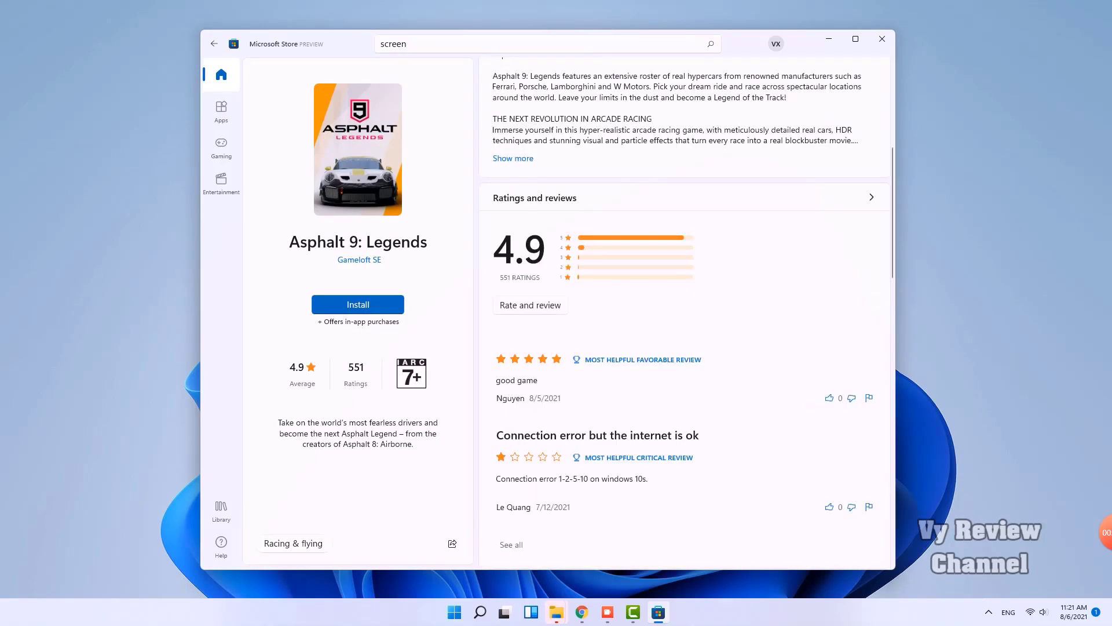
left_click(530, 305)
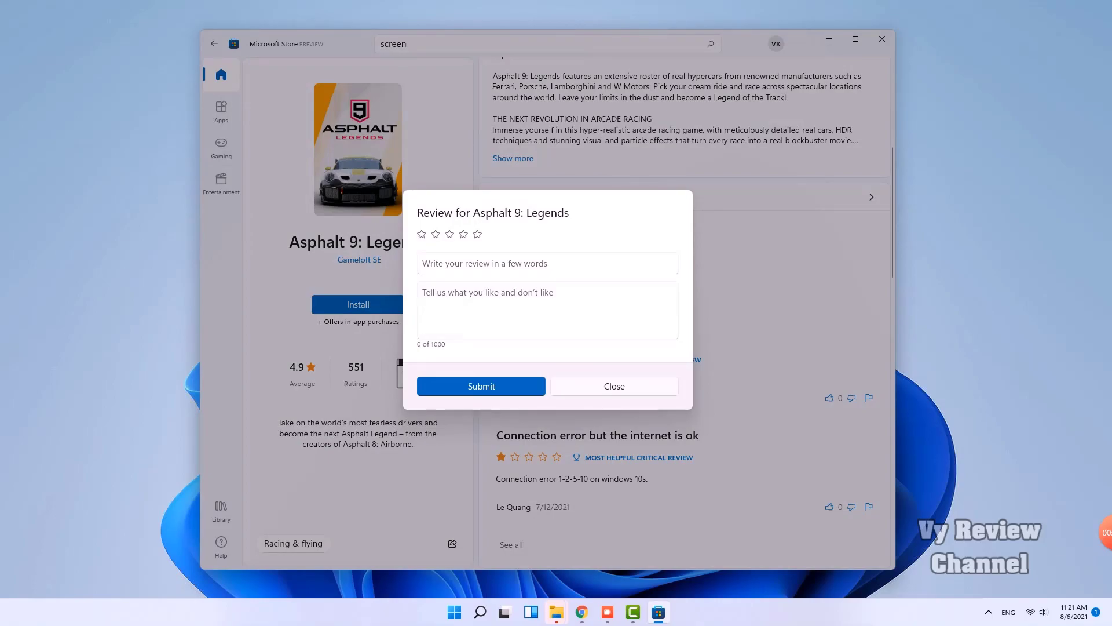
left_click(614, 386)
scroll(614, 386, "up", 5)
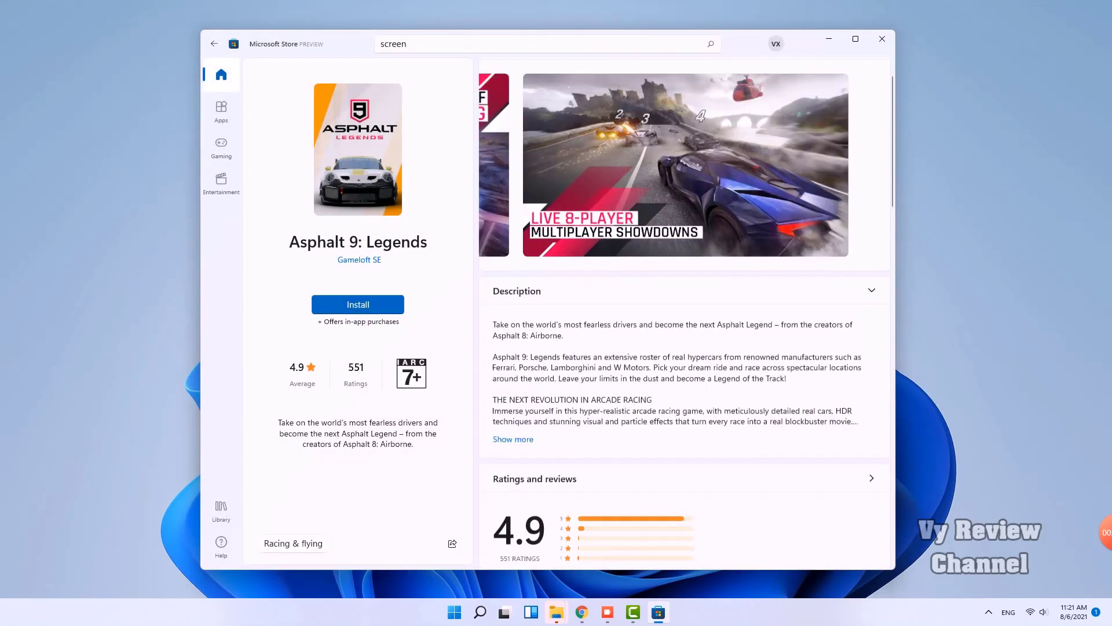